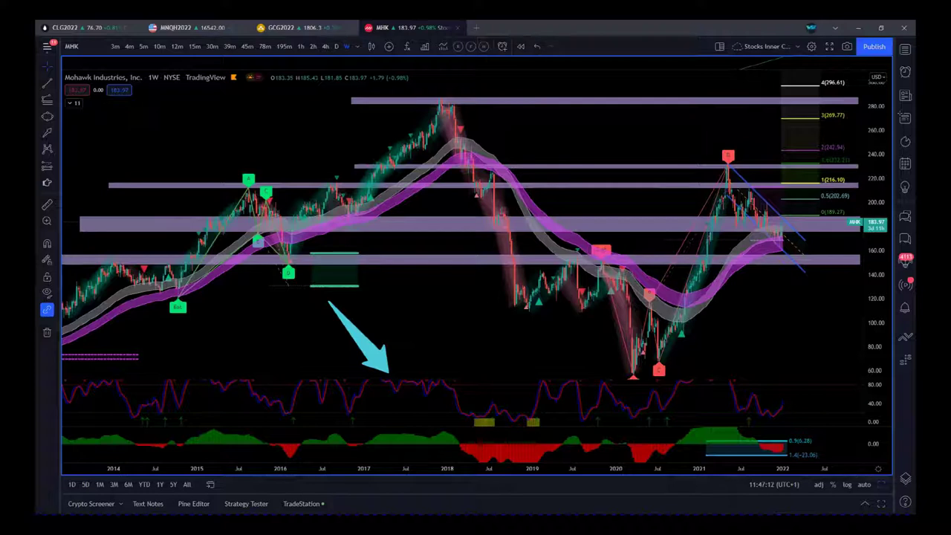
- Point the cyan arrow at the early-2014 high on the zone near 150, then aim it upward at the early-2016 low
left_click_drag(881, 170, 881, 194)
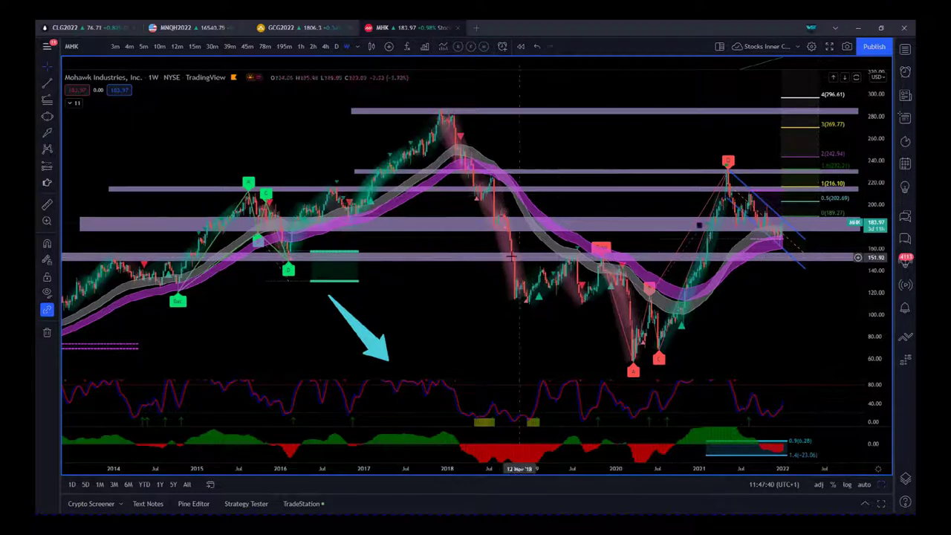
left_click(355, 328)
mouse_move(354, 328)
left_mouse_down()
mouse_move(319, 329)
mouse_move(142, 206)
mouse_move(74, 199)
mouse_move(80, 215)
left_mouse_up()
left_click(148, 330)
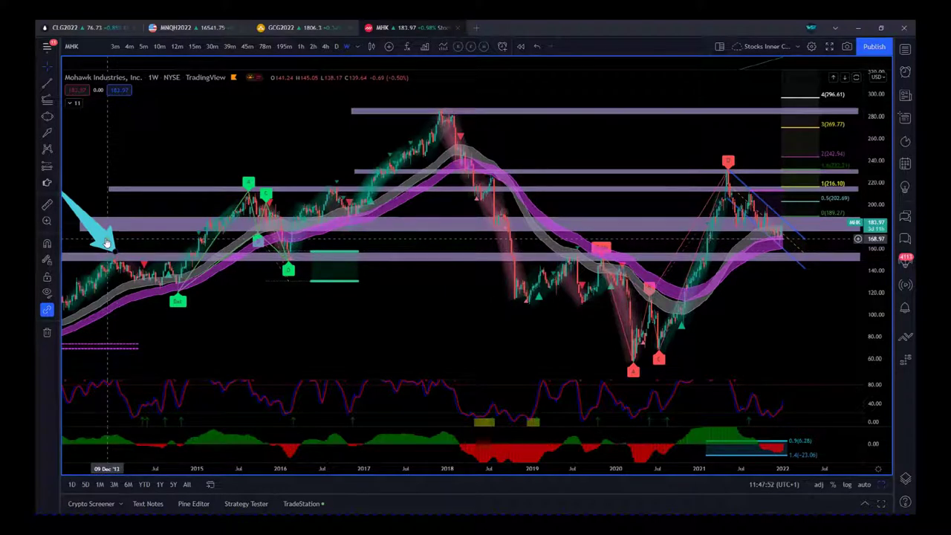
mouse_move(107, 243)
left_mouse_down()
mouse_move(251, 238)
mouse_move(263, 254)
left_mouse_up()
left_click_drag(224, 192, 206, 307)
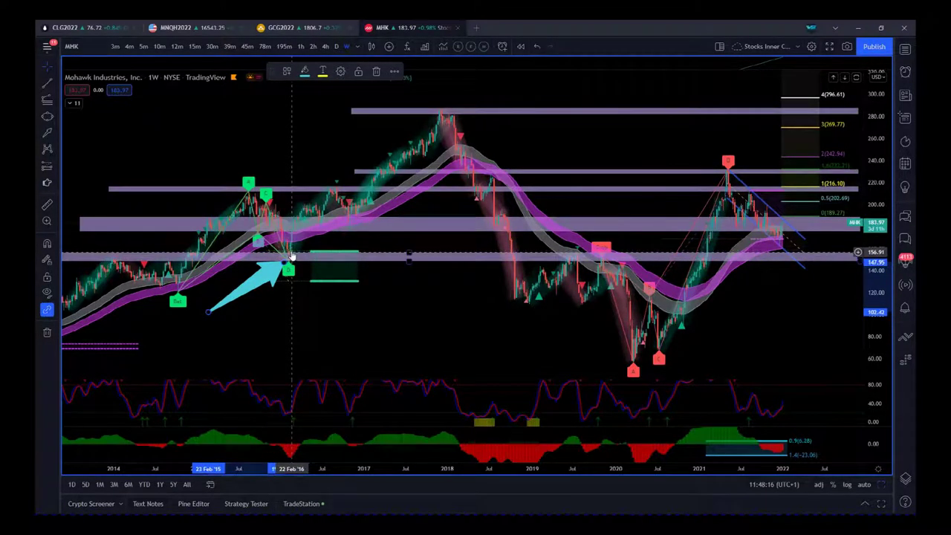
- Move the cyan arrow to the mid-2019 high at the zone near 150, then to the late-2016 low at the zone near 180
left_click(440, 111)
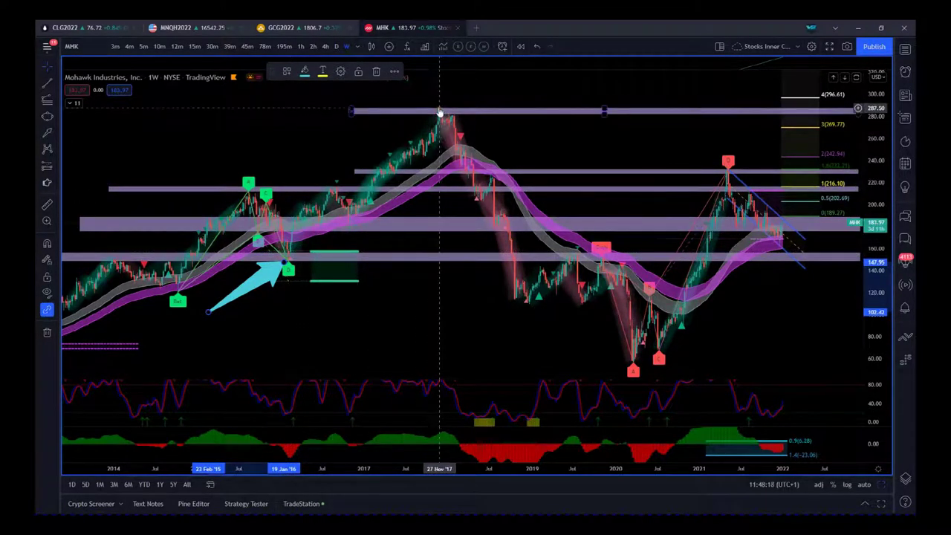
left_click(291, 262)
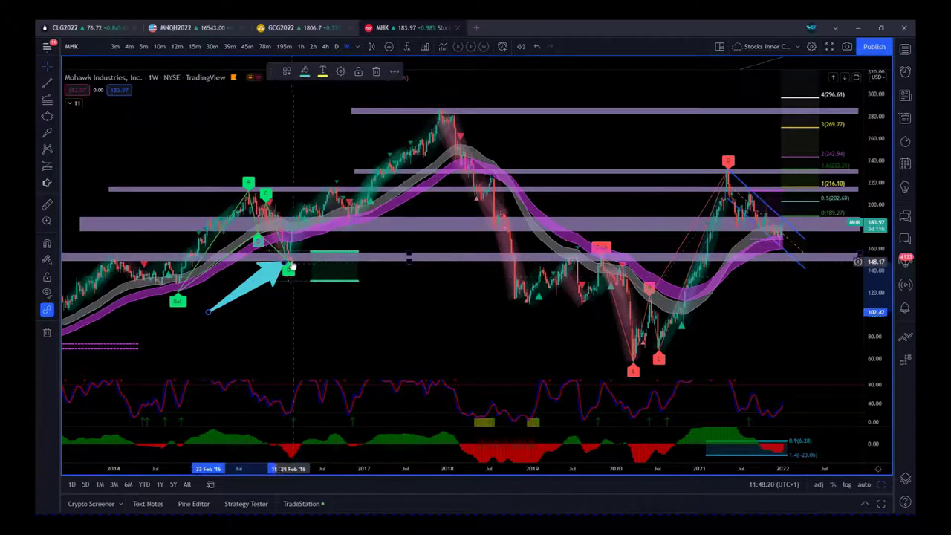
mouse_move(273, 274)
left_mouse_down()
mouse_move(572, 270)
mouse_move(563, 265)
left_mouse_up()
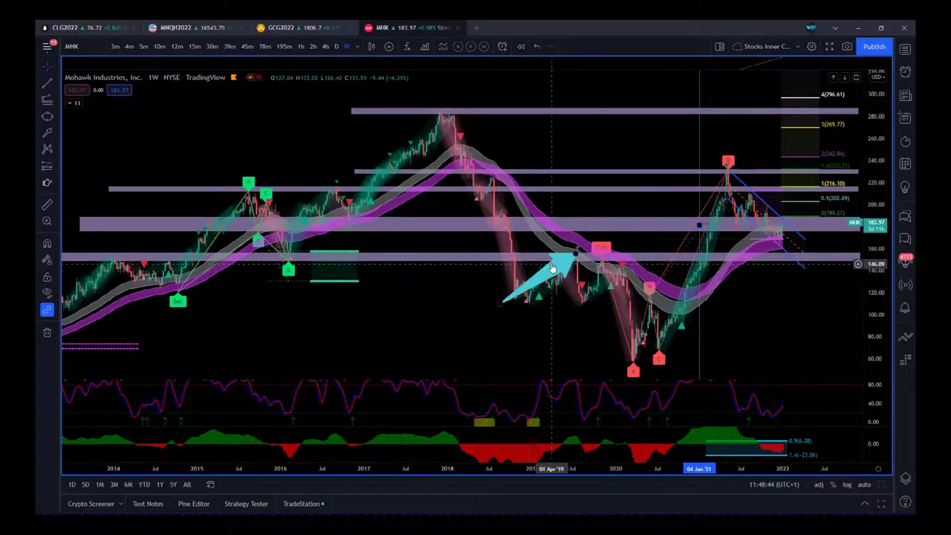
mouse_move(552, 271)
left_mouse_down()
mouse_move(297, 300)
mouse_move(201, 286)
mouse_move(178, 245)
mouse_move(334, 253)
left_mouse_up()
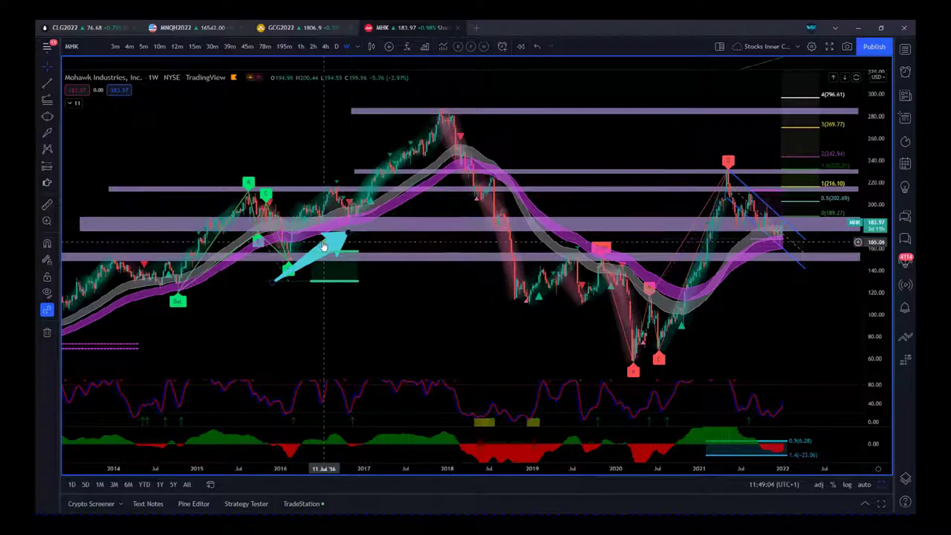
- Move the cyan arrow to the August 2015 high below the zone near 210, then to the August 2021 high on the same zone
mouse_move(324, 251)
left_mouse_down()
mouse_move(478, 257)
mouse_move(486, 208)
mouse_move(481, 239)
mouse_move(486, 215)
mouse_move(505, 314)
mouse_move(642, 276)
mouse_move(726, 170)
mouse_move(720, 241)
mouse_move(760, 272)
mouse_move(766, 247)
mouse_move(768, 287)
mouse_move(743, 275)
mouse_move(588, 297)
mouse_move(269, 251)
mouse_move(202, 225)
left_mouse_up()
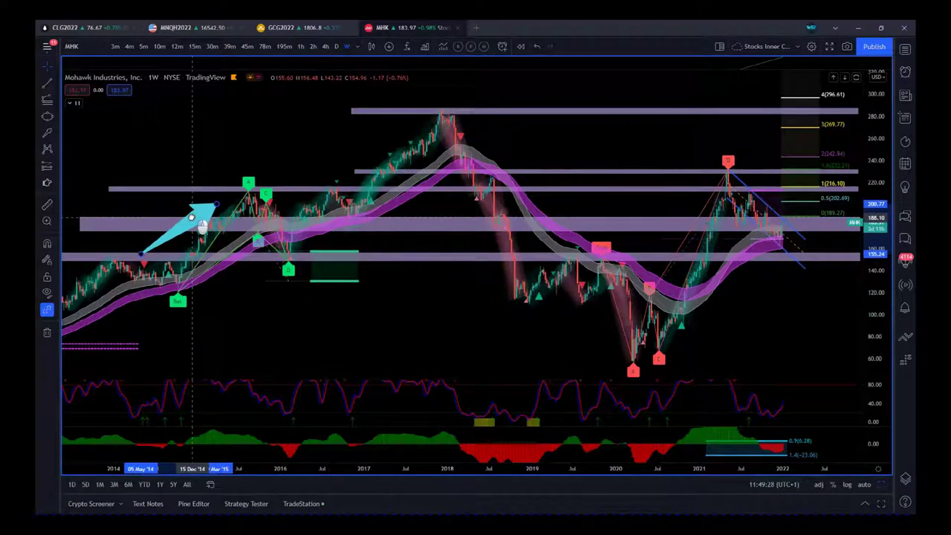
left_click_drag(201, 227, 230, 216)
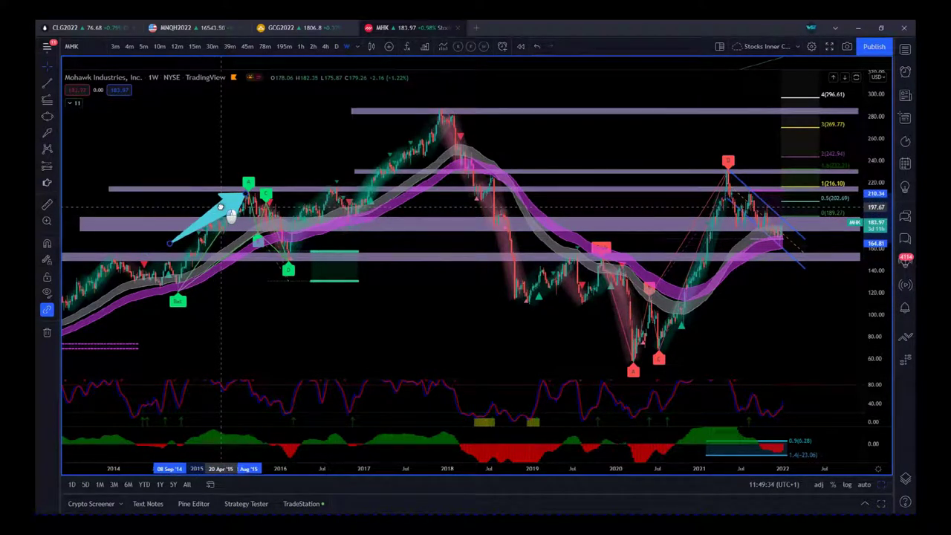
left_click_drag(231, 216, 561, 215)
left_click_drag(654, 204, 721, 210)
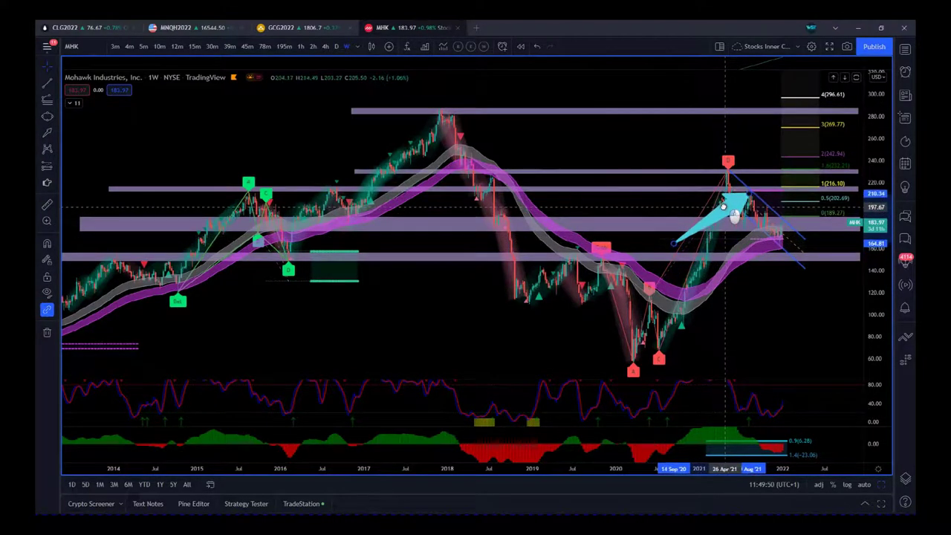
left_click(749, 243)
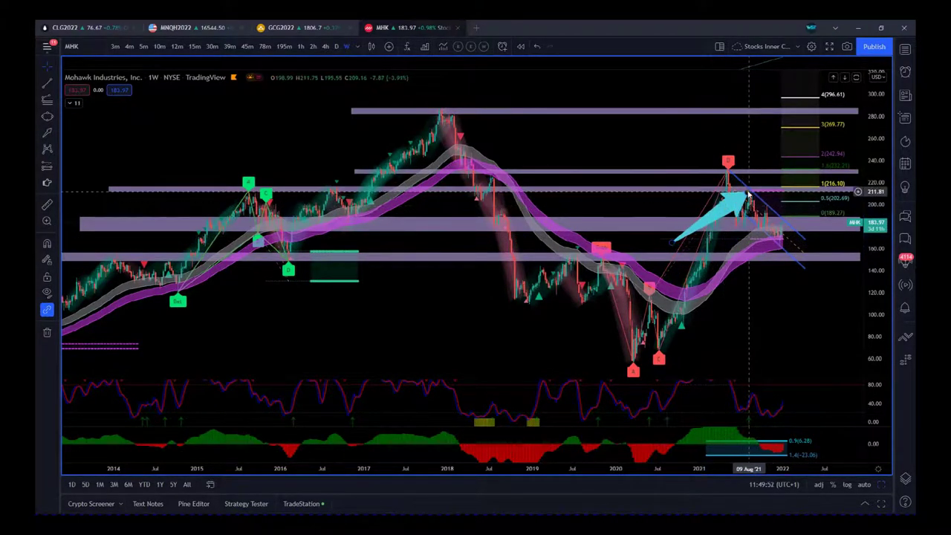
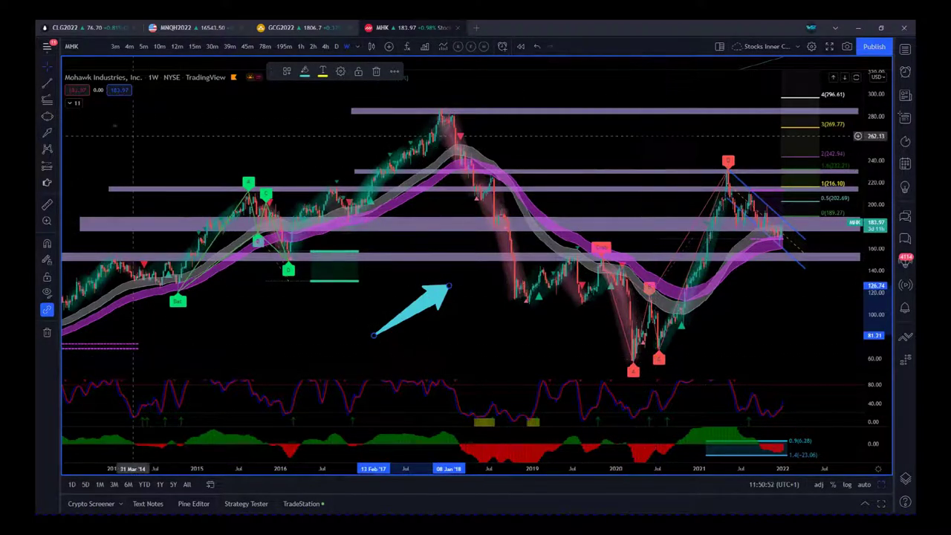
- Draw a rectangle zone across the 2020 lows from about 56.67 to 67.90, running from December 2019 to late November 2022
left_click(56, 121)
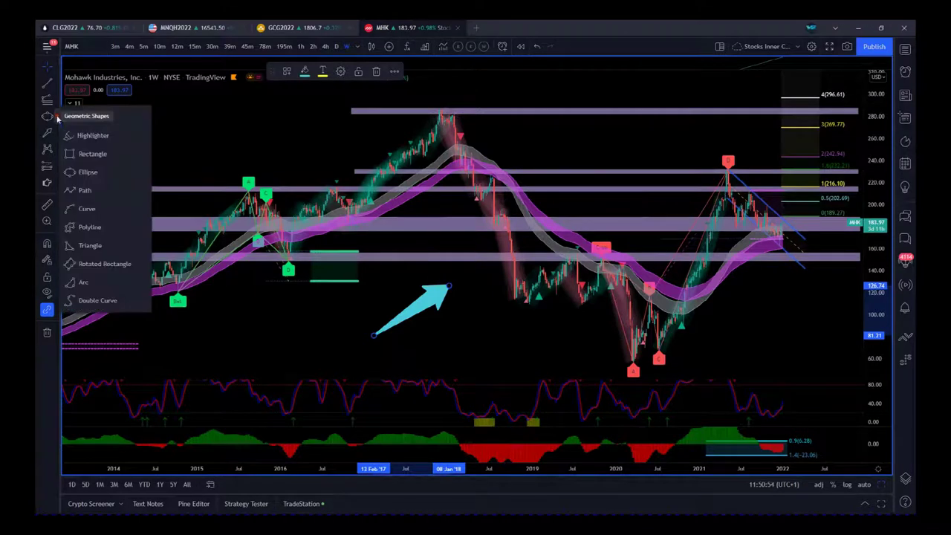
left_click(89, 153)
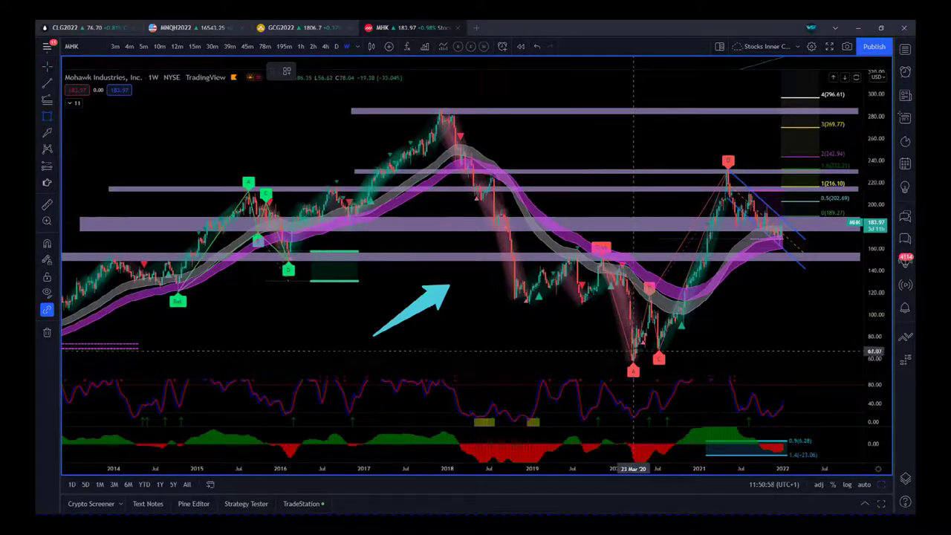
left_click_drag(608, 362, 856, 350)
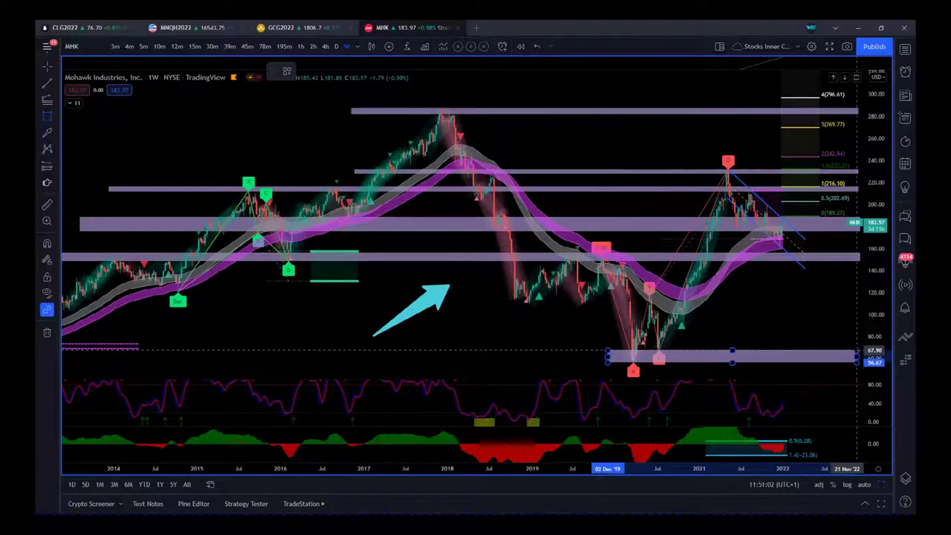
left_click(862, 357)
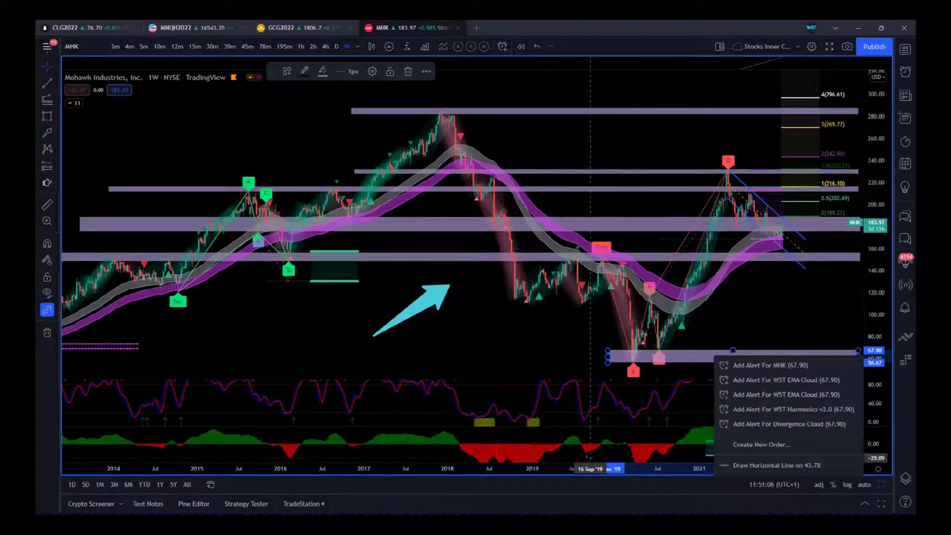
- Extend the start of the new 2020-low rectangle zone back to about October 2005
scroll(702, 469, "down", 5)
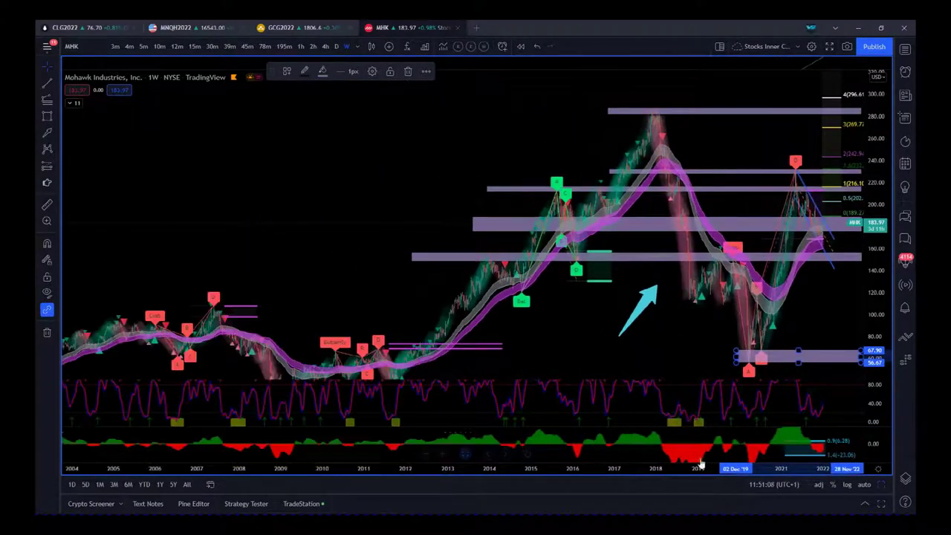
left_click_drag(734, 366, 154, 373)
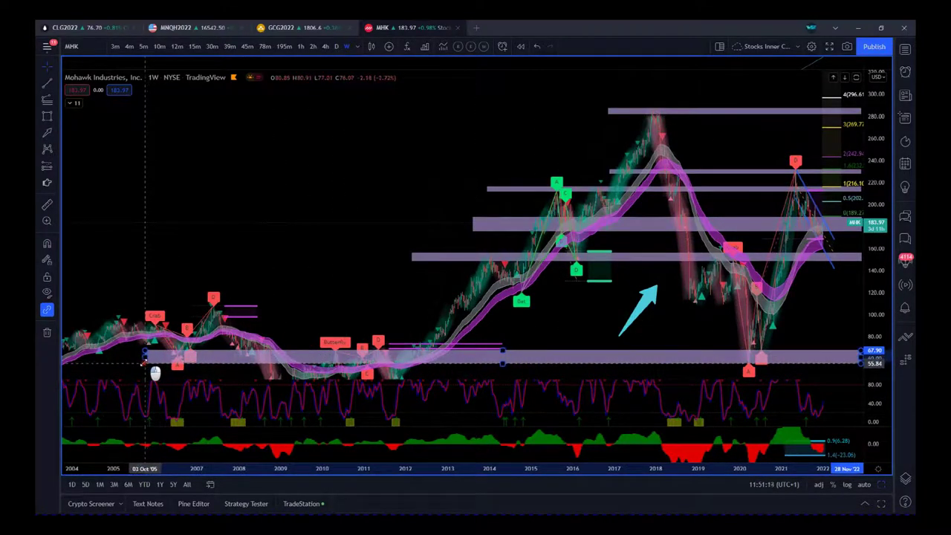
left_click(318, 331)
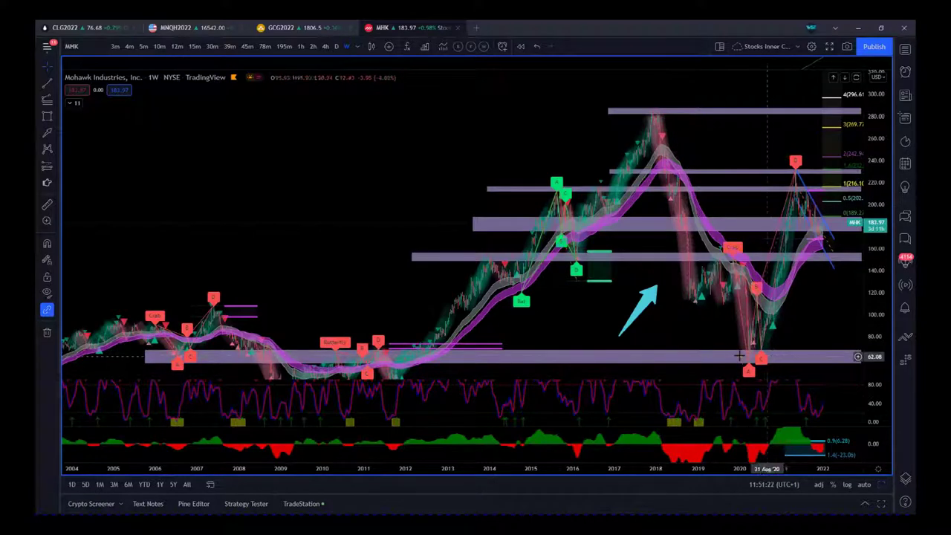
- Delete the cyan arrow from the weekly chart
left_click_drag(577, 334, 549, 283)
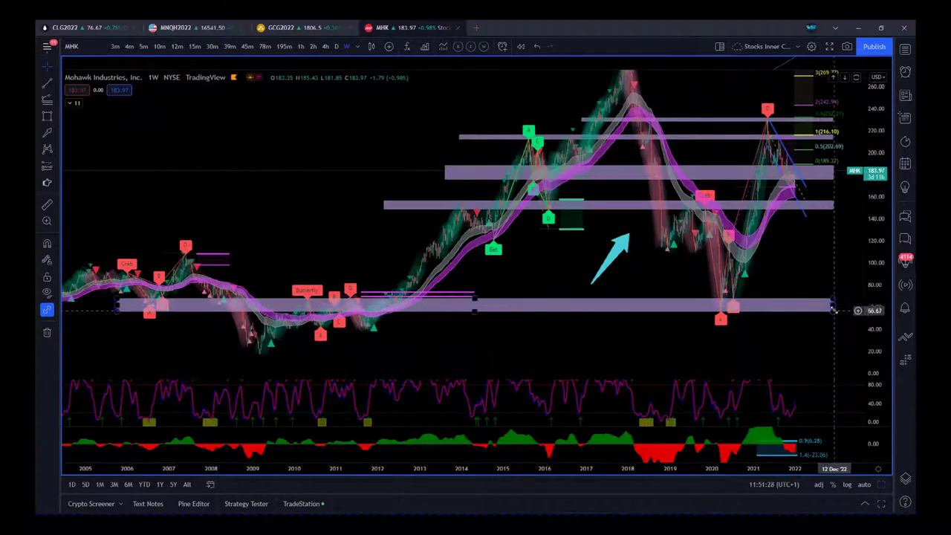
left_click_drag(836, 346, 848, 353)
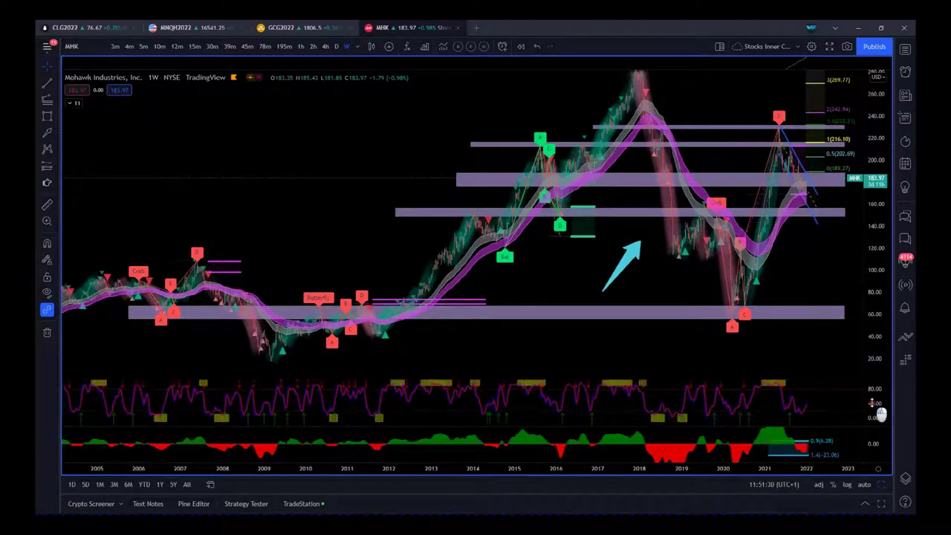
left_click_drag(843, 468, 798, 470)
left_click_drag(690, 212, 709, 242)
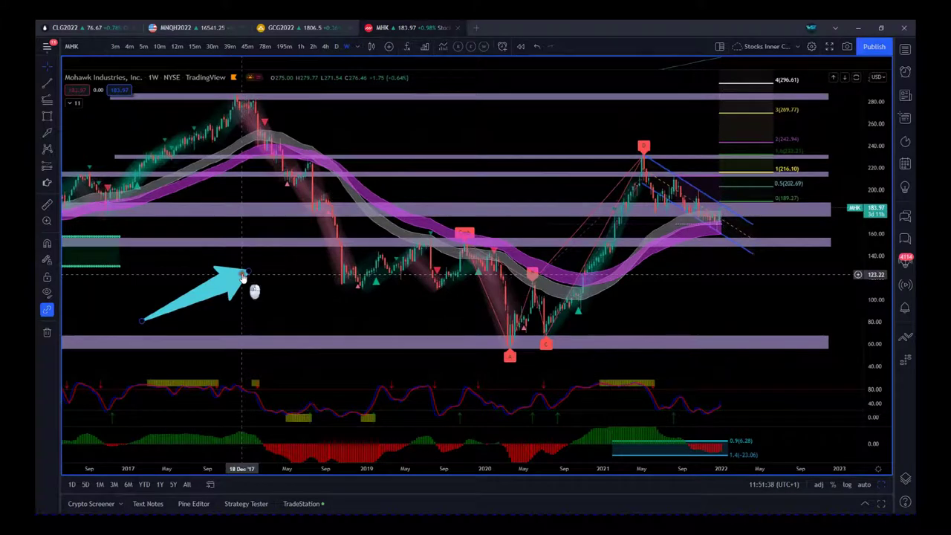
left_click(243, 277)
left_click(378, 74)
- Extend the descending channel's upper line so it ends at about 161.25 on 16 May 2022
left_click_drag(765, 300, 782, 324)
left_click_drag(752, 470, 672, 471)
left_click_drag(881, 325, 882, 349)
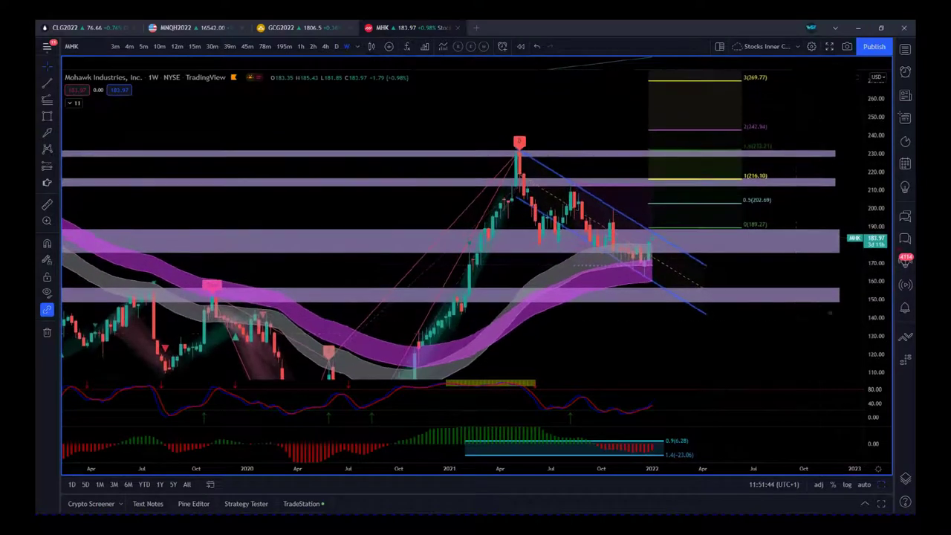
left_click_drag(788, 361, 797, 345)
left_click(585, 149)
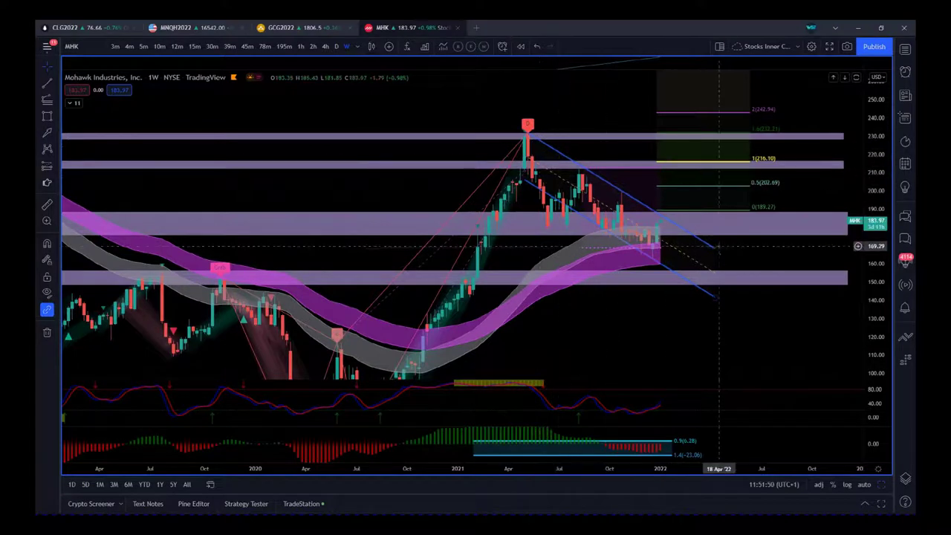
left_click_drag(717, 251, 736, 264)
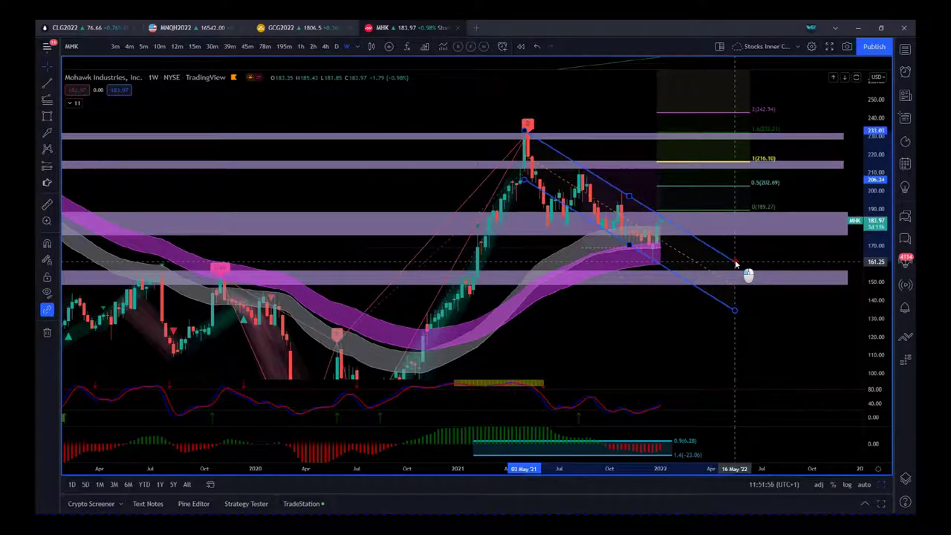
left_click_drag(735, 264, 734, 261)
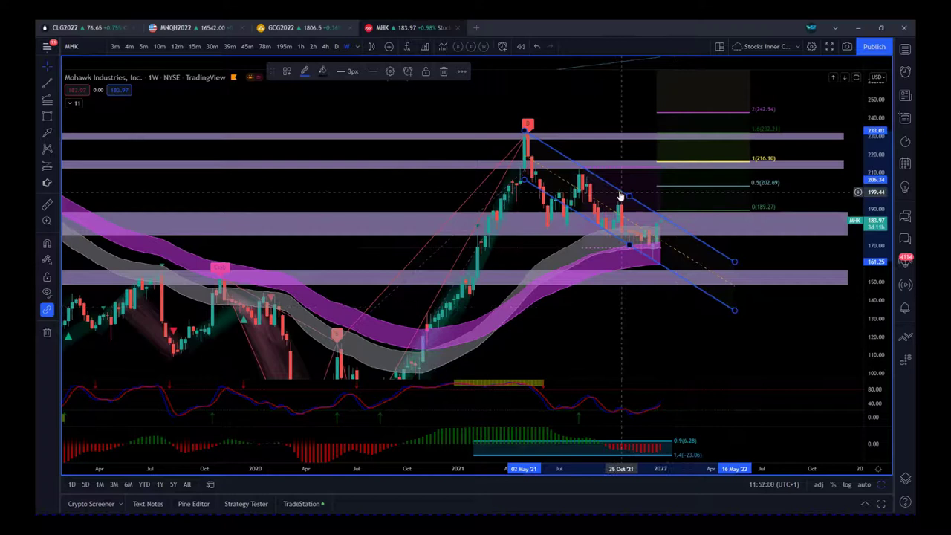
- Refit the channel's upper line from about 235.62 on 19 April 2021 to about 158.23 on 31 May 2022
left_click(521, 132)
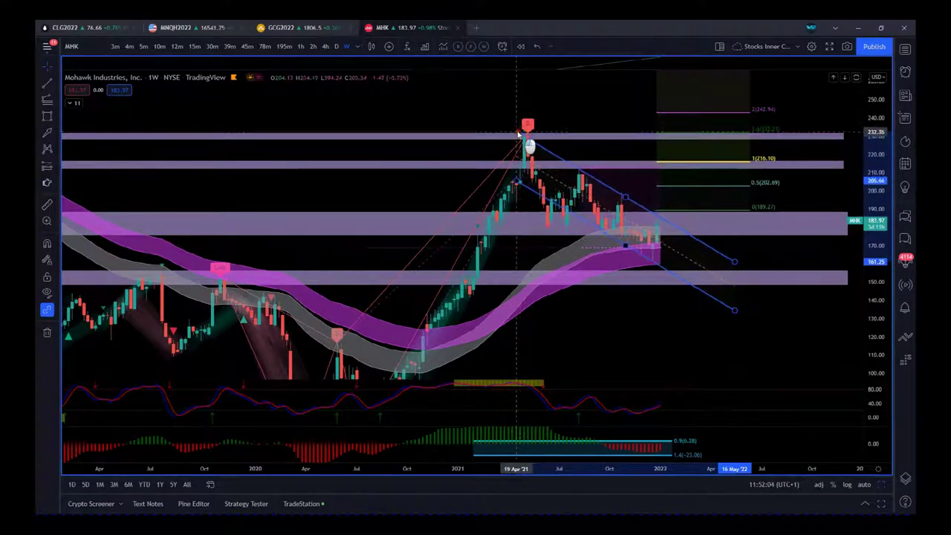
left_click(518, 134)
left_click_drag(737, 263, 743, 260)
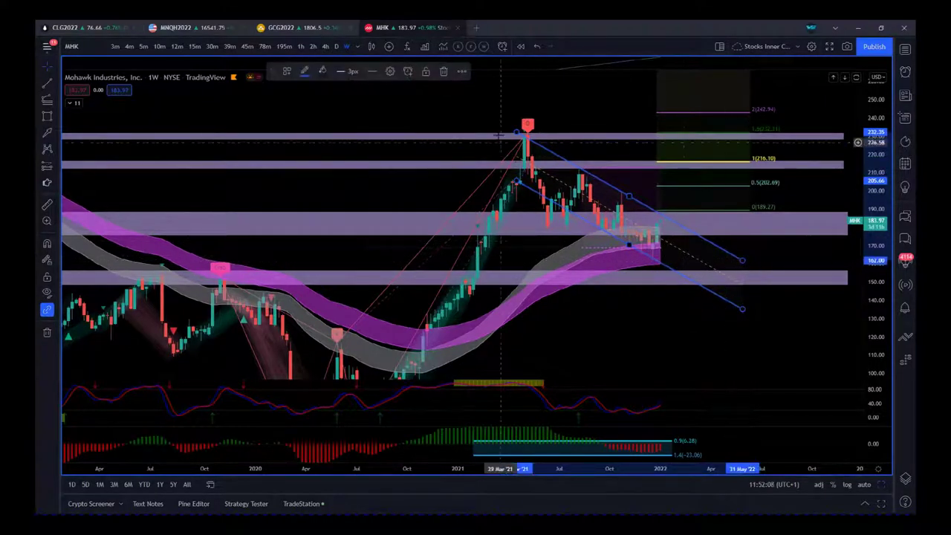
left_click_drag(515, 134, 518, 128)
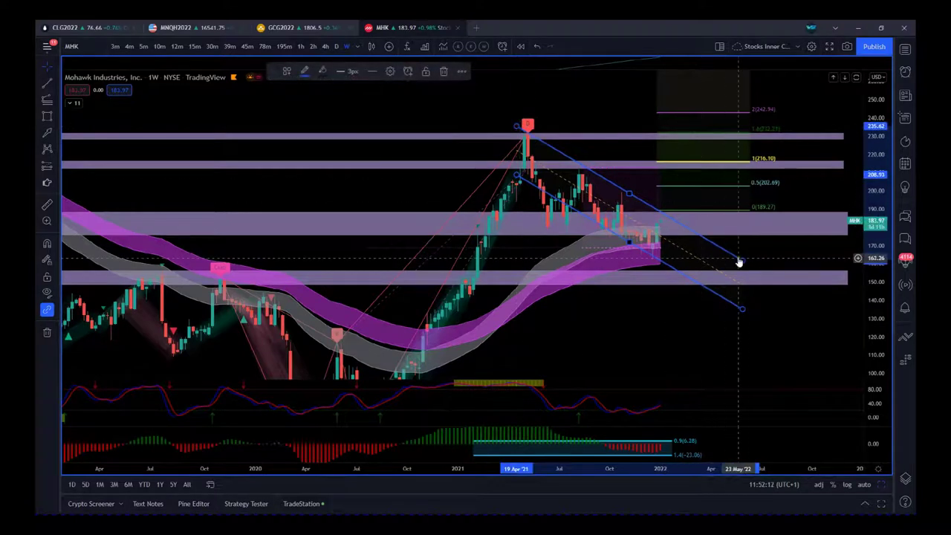
left_click_drag(741, 260, 741, 268)
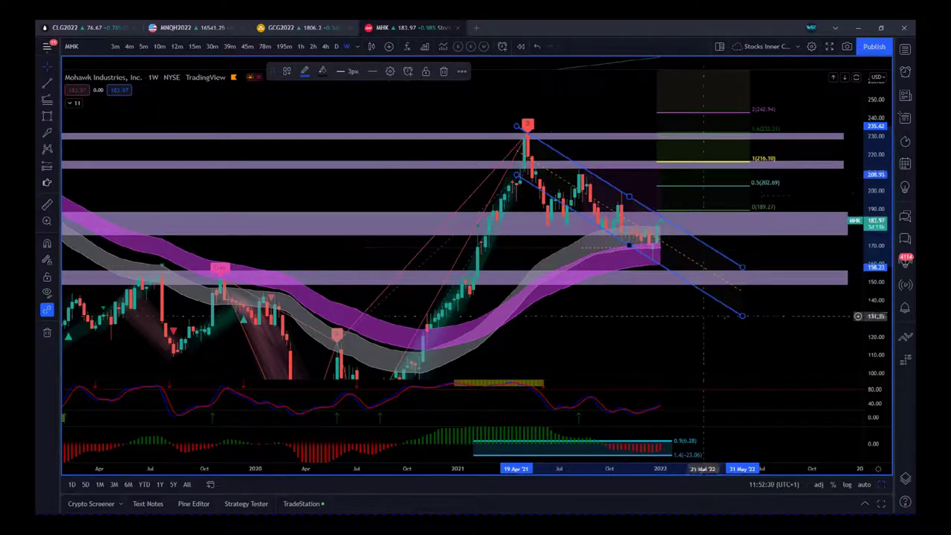
left_click(788, 295)
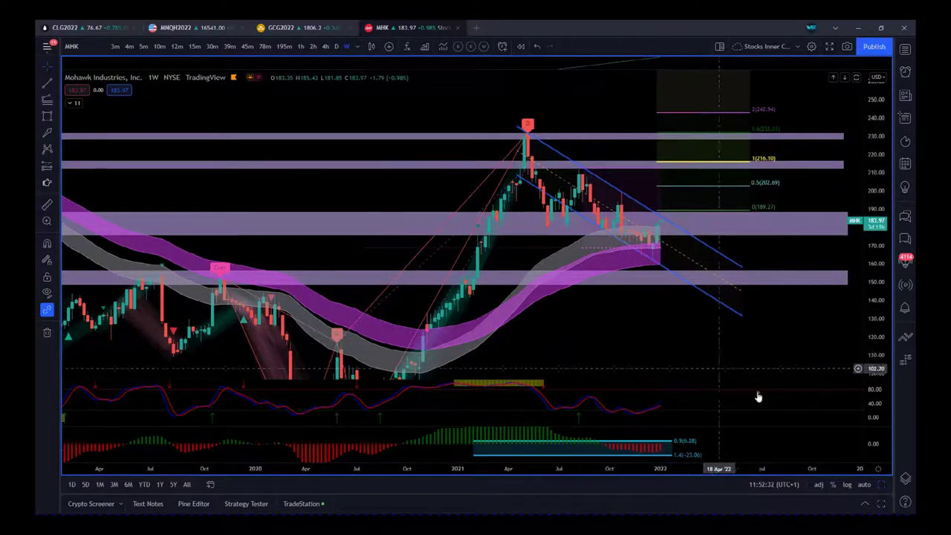
- Return to the multi-chart layout and maximize the daily MHK chart, framing the descending channel
left_click(881, 485)
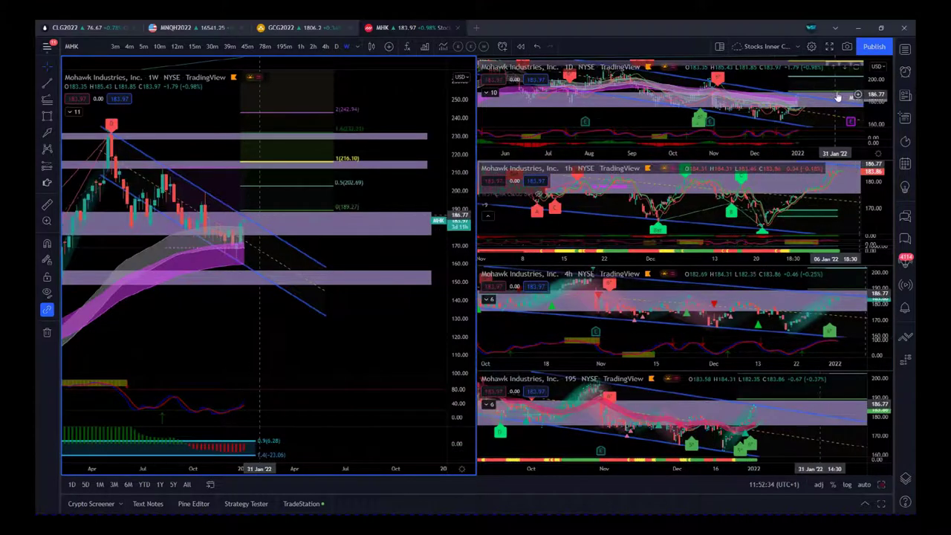
left_click(882, 484)
left_click_drag(883, 128, 882, 195)
left_click_drag(658, 308, 626, 324)
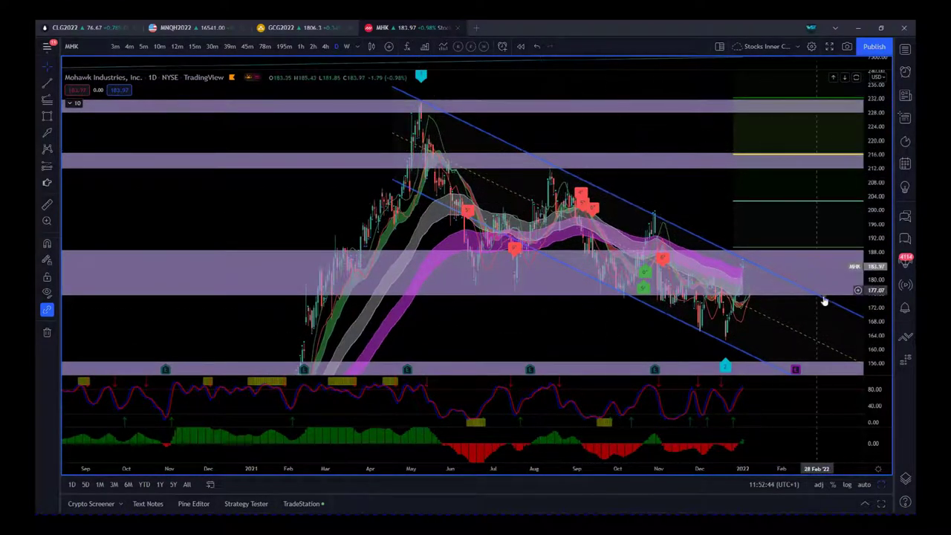
- Refit the daily channel so its upper line ends at about 159.42 on 2 June 2022 and its lower line starts at about 208.59
left_click_drag(815, 282, 779, 311)
left_click_drag(853, 329, 854, 324)
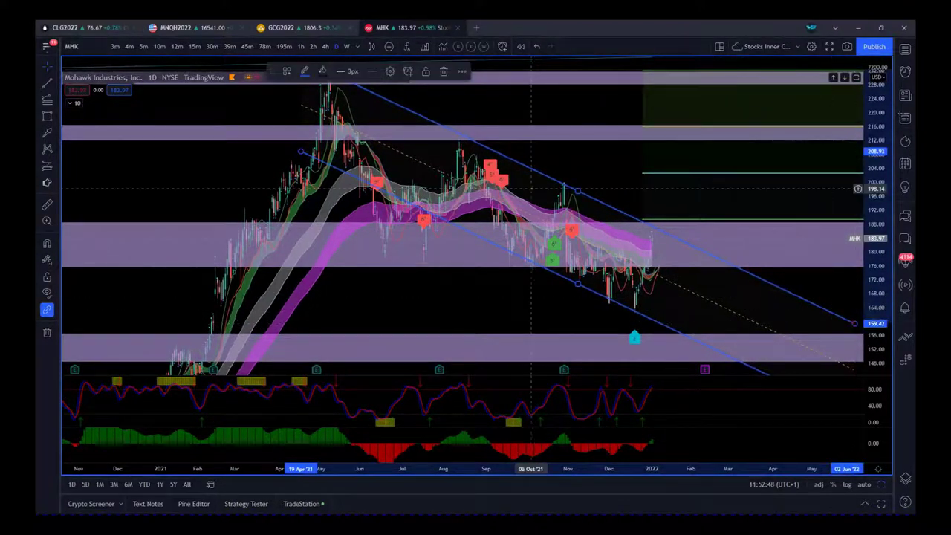
left_click(586, 296)
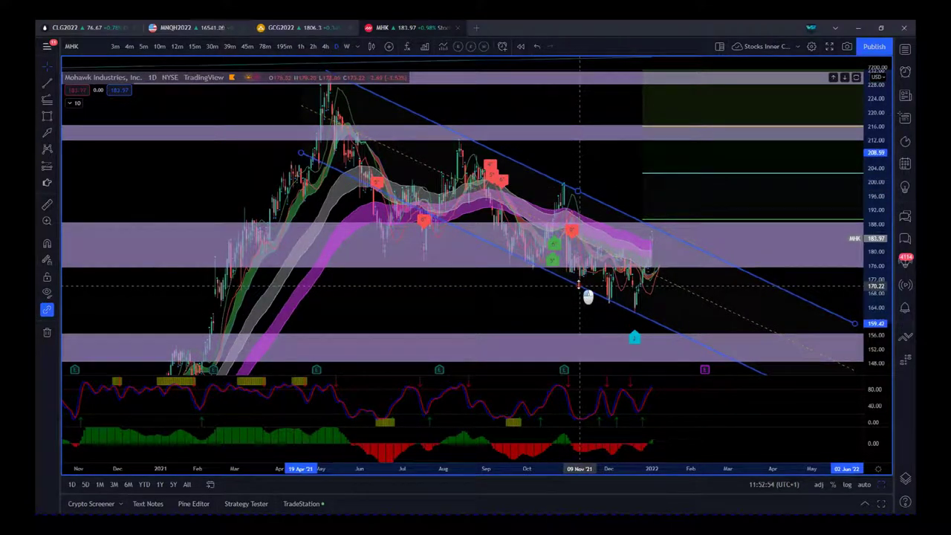
left_click(579, 286)
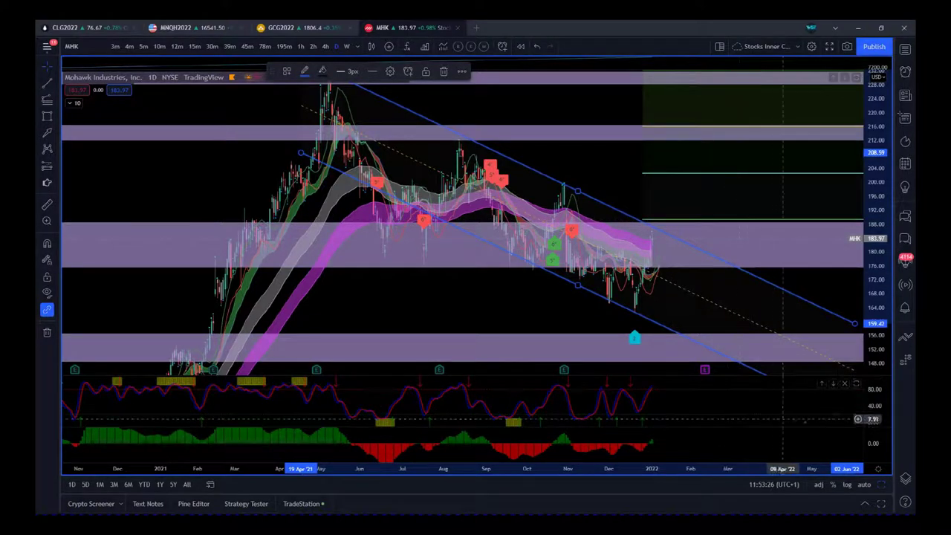
- Return to the multi-chart layout, maximize the 195-minute MHK chart and examine price within the descending channel
left_click(885, 487)
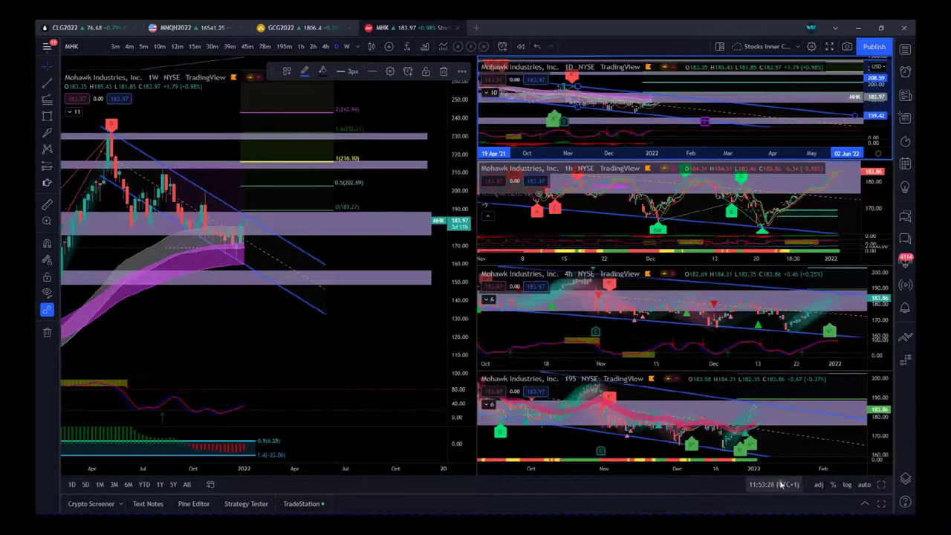
left_click(883, 465)
left_click(884, 486)
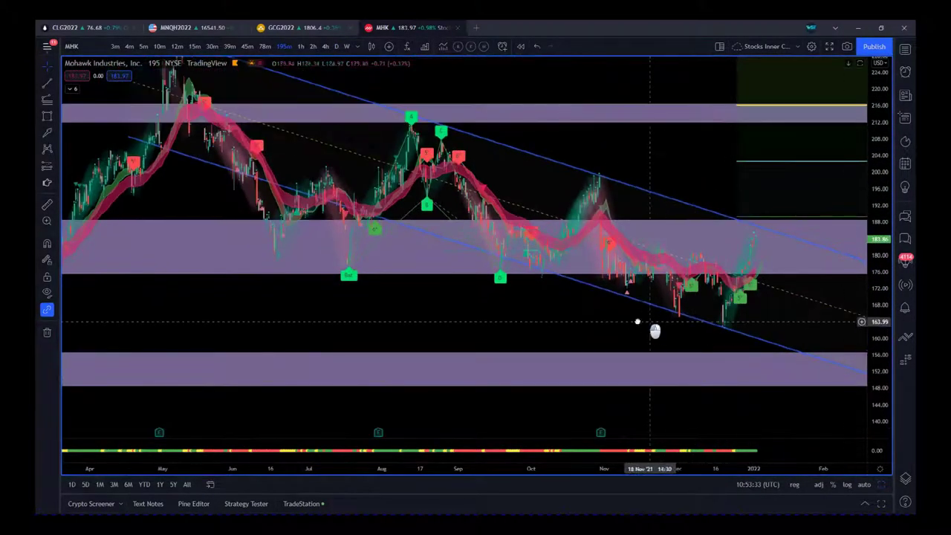
left_click_drag(654, 329, 541, 333)
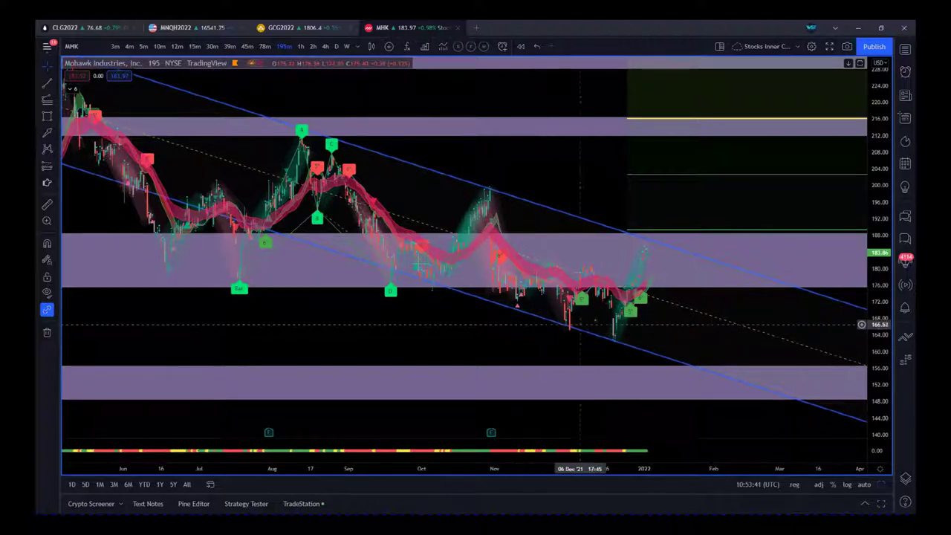
scroll(608, 471, "up", 1)
left_click_drag(625, 480, 569, 474)
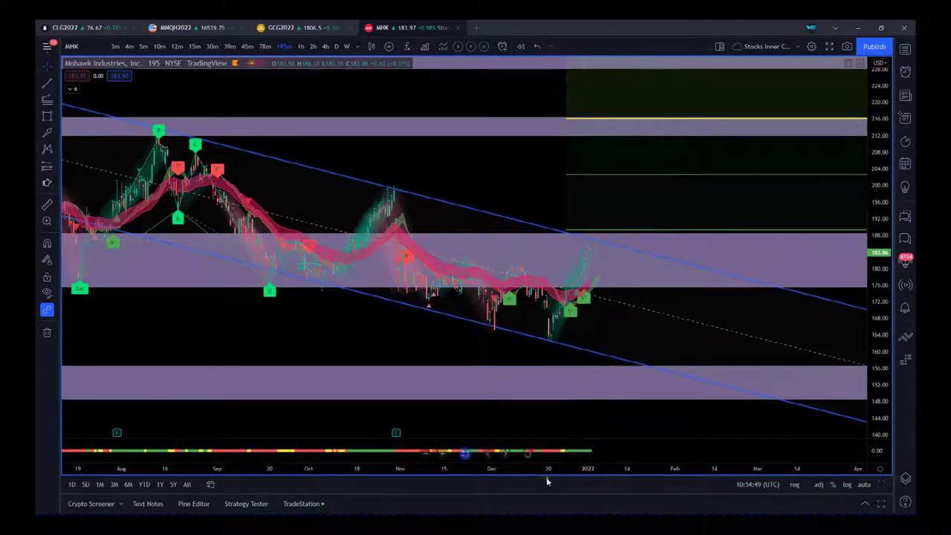
left_click_drag(534, 472, 651, 472)
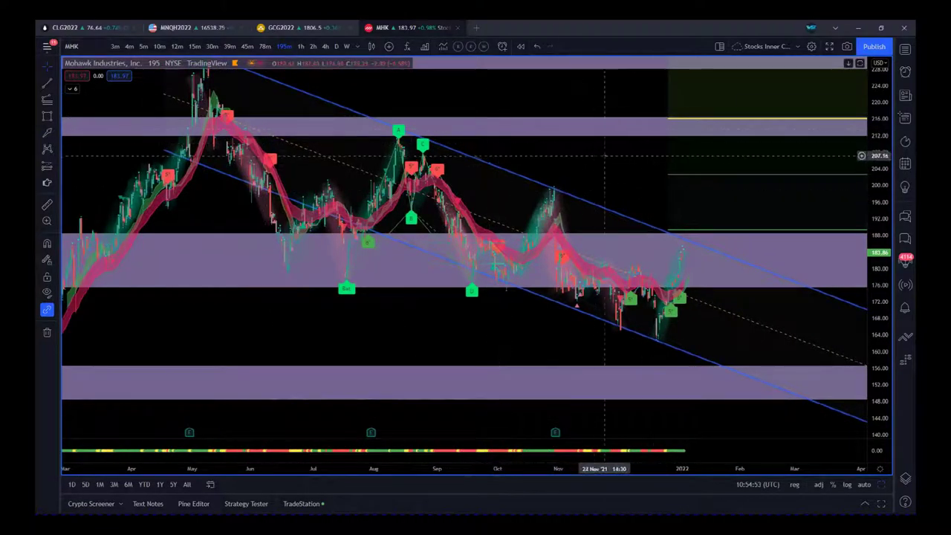
- Switch from the 195-minute chart to the maximized weekly MHK chart, framing price history from 2018 to 2022
left_click(881, 484)
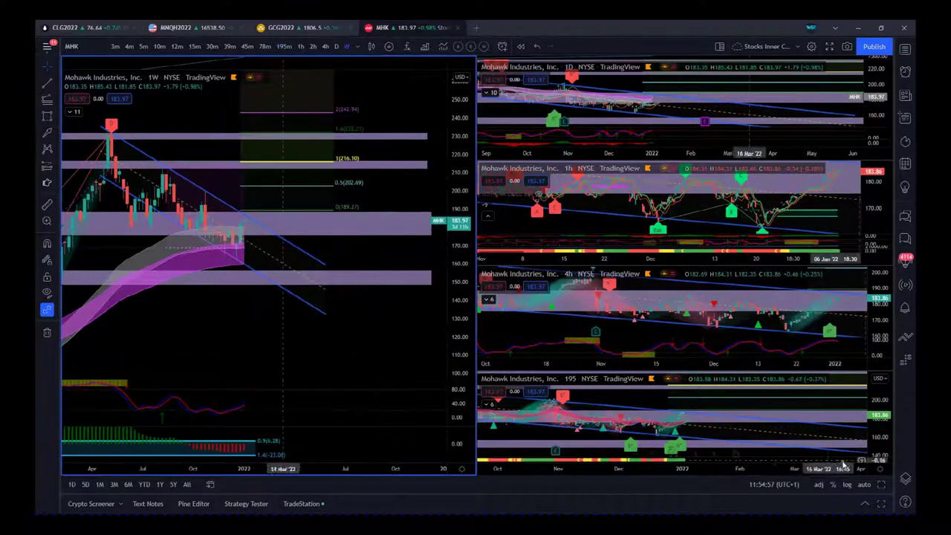
left_click(881, 484)
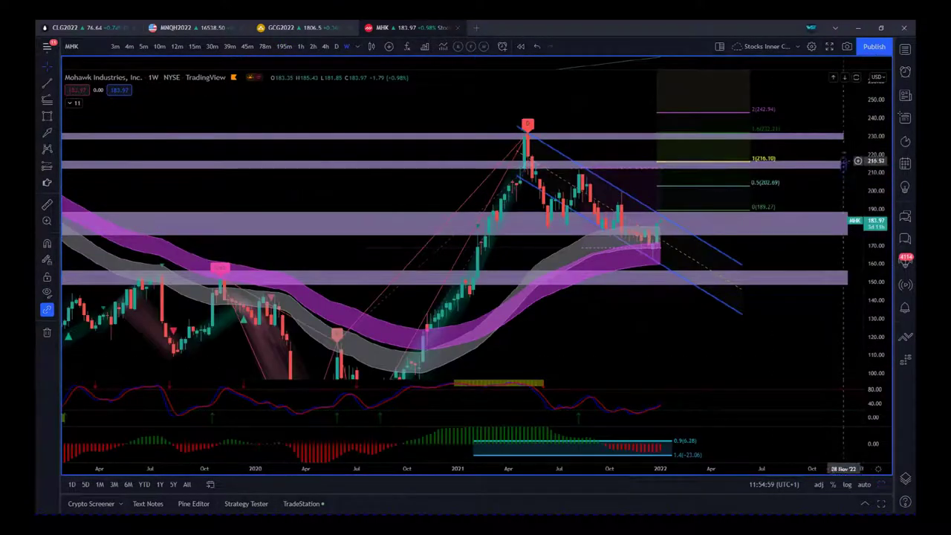
left_click_drag(876, 126, 878, 282)
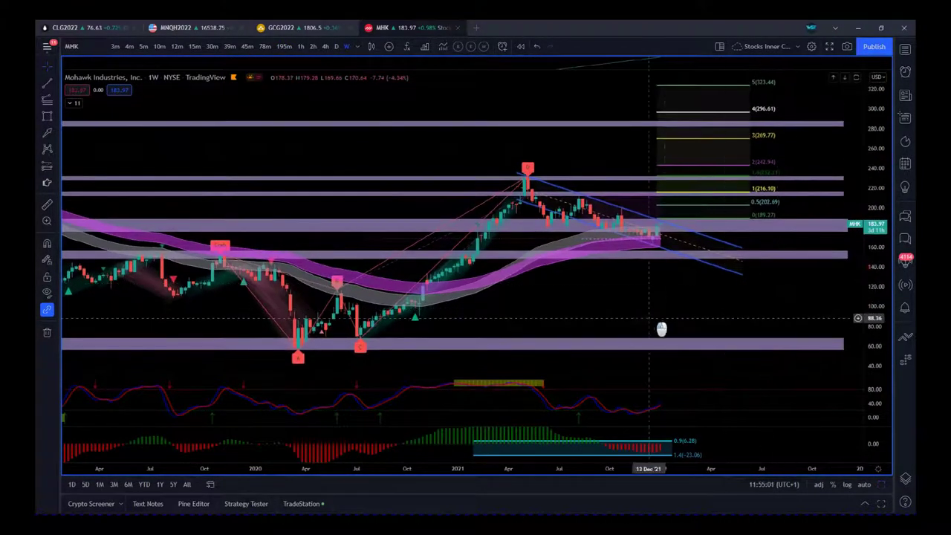
left_click_drag(662, 329, 656, 292)
left_click_drag(496, 470, 596, 475)
left_click_drag(616, 365, 572, 377)
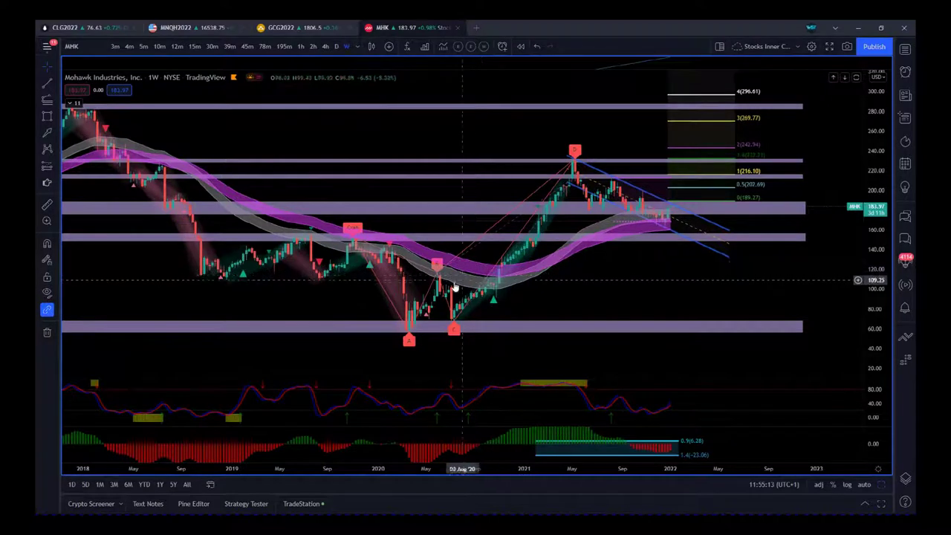
- Make the weekly chart's stochastic pane taller and show the hidden W5T EW indicator
left_click(413, 331)
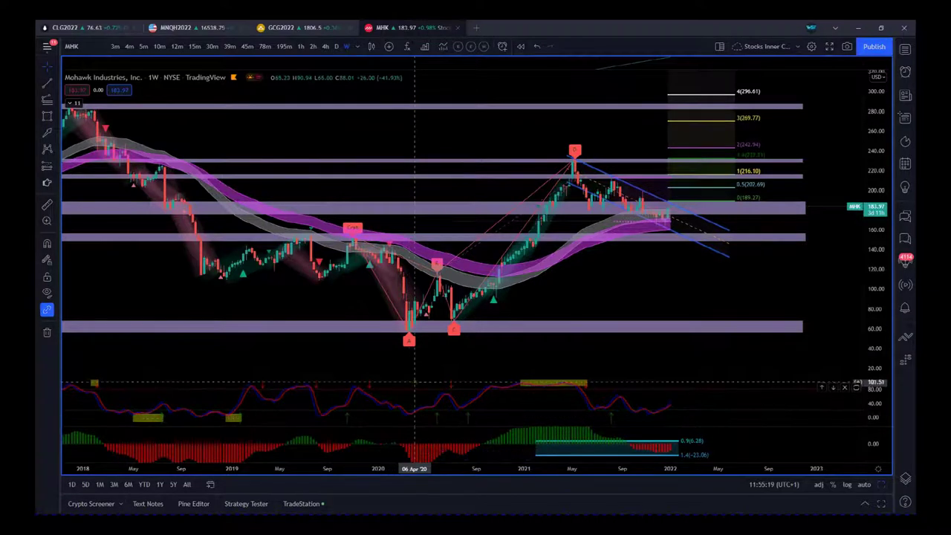
left_click_drag(424, 380, 435, 357)
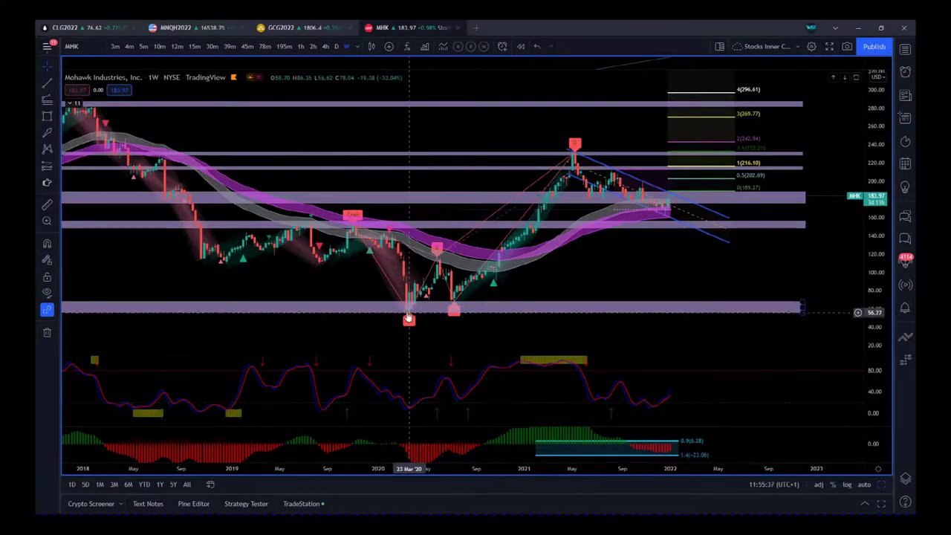
left_click(74, 102)
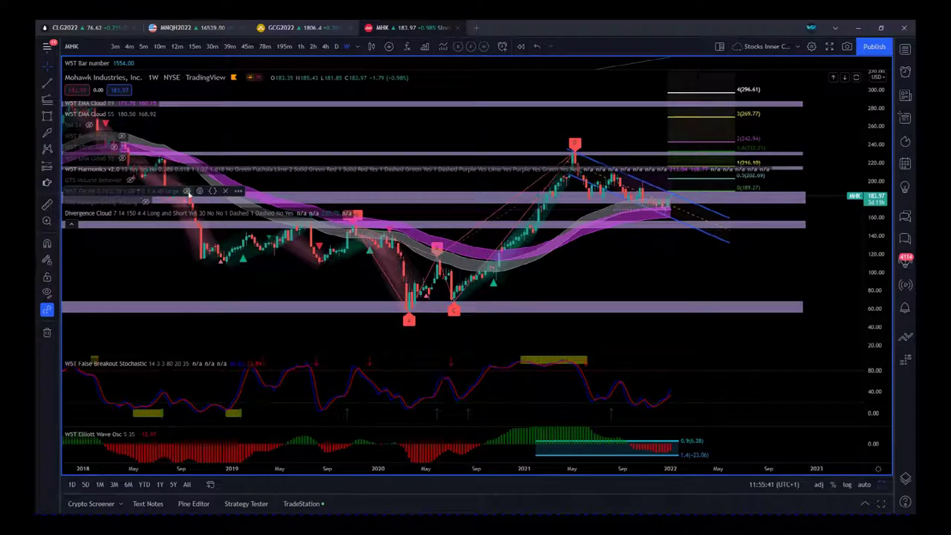
left_click(72, 223)
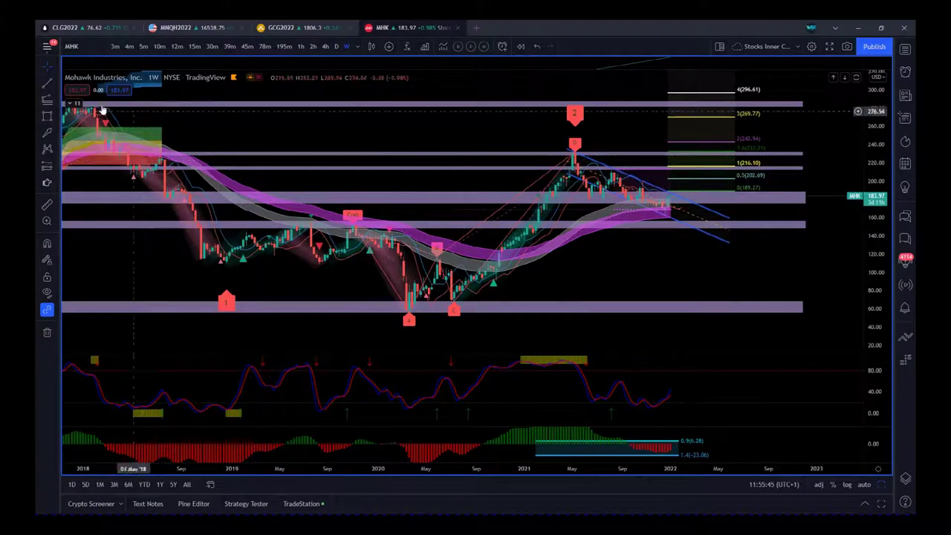
- Set the W5T EW indicator's starting bar number to 1461 and collapse the indicator list
left_click(73, 104)
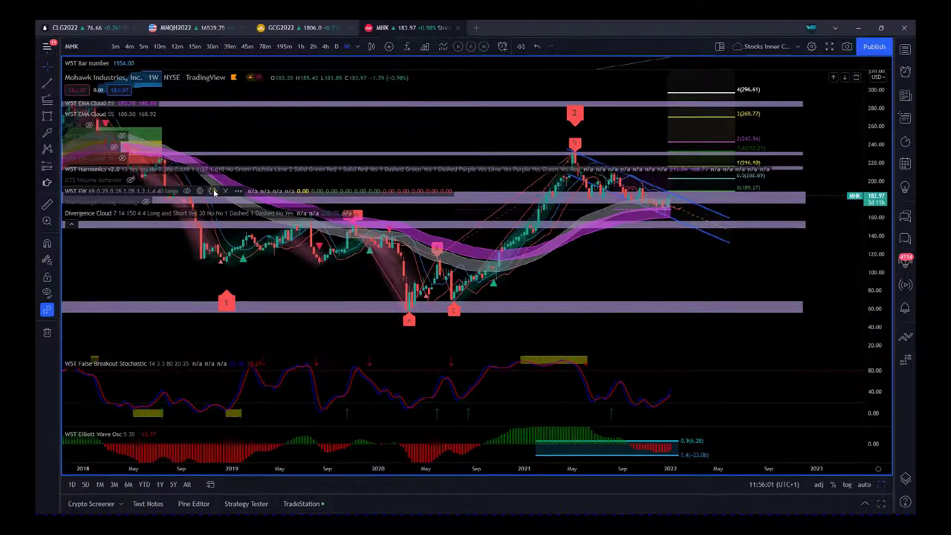
left_click(200, 191)
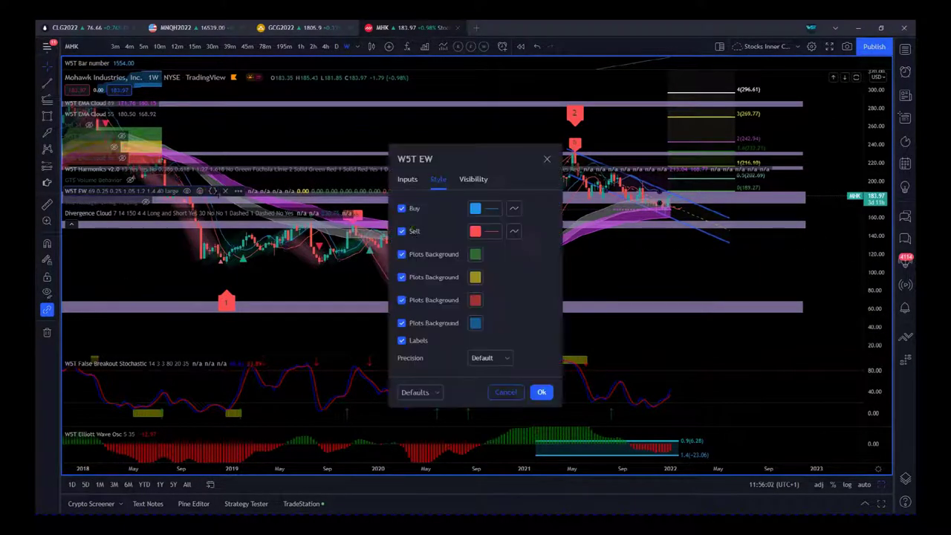
left_click(412, 182)
type("461")
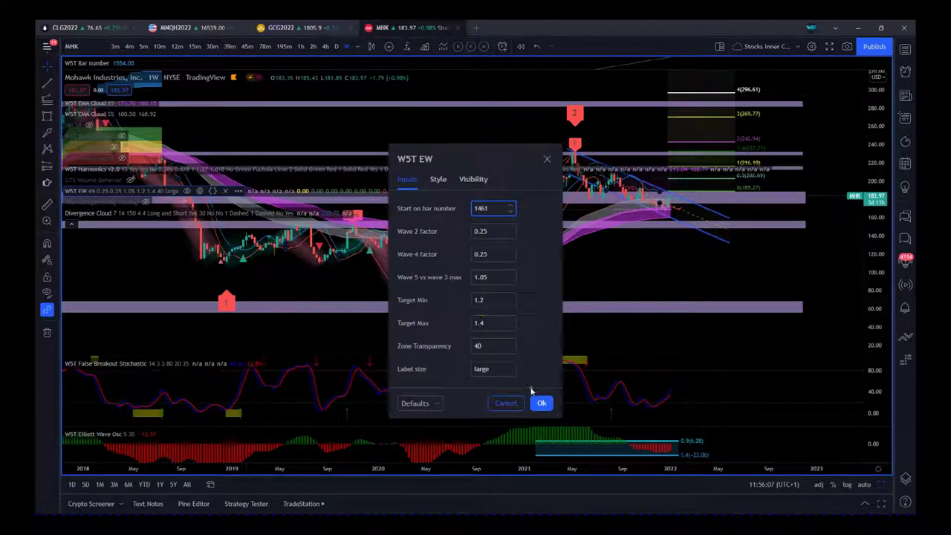
left_click(541, 403)
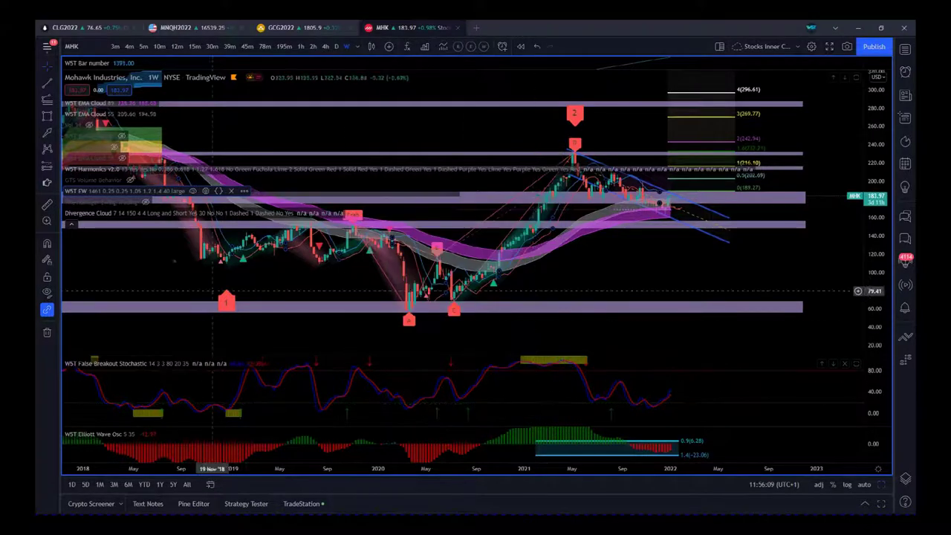
left_click(68, 225)
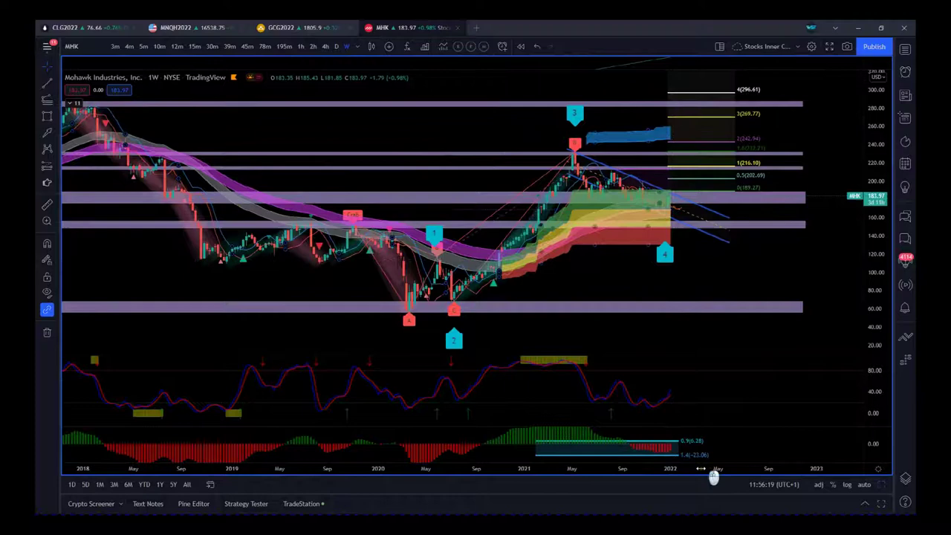
- Examine the Elliott Wave labels 1 to 4 and the blue target zone on the weekly chart
left_click_drag(699, 469, 644, 469)
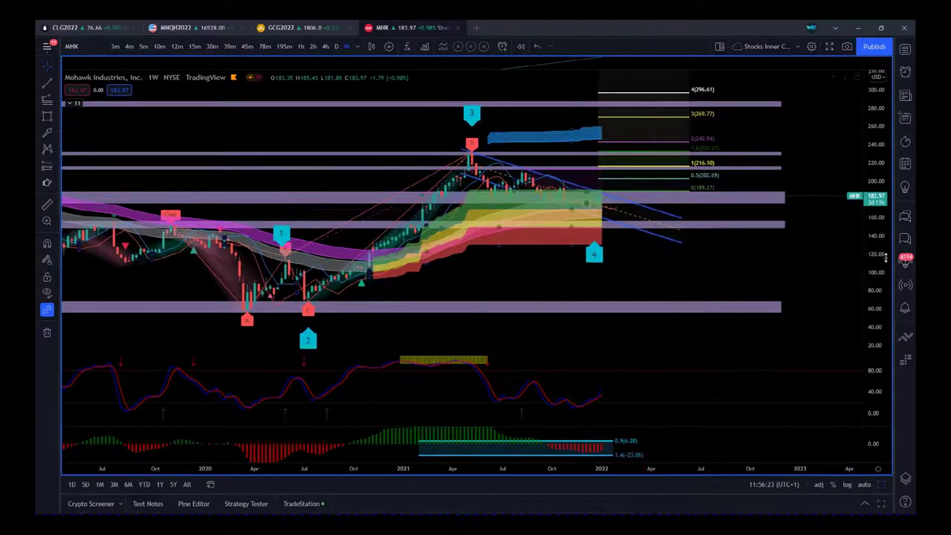
mouse_move(874, 301)
left_mouse_down()
mouse_move(883, 251)
mouse_move(882, 286)
left_mouse_up()
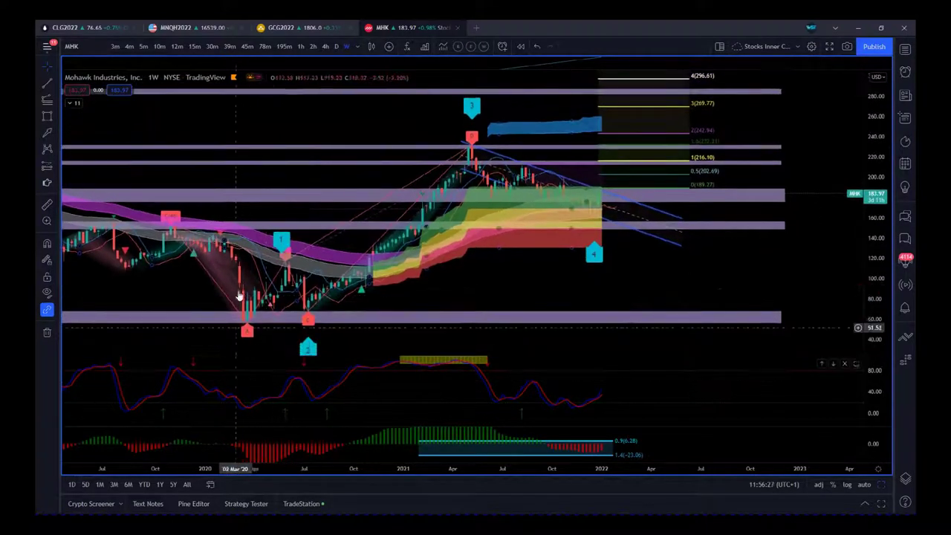
left_click_drag(655, 269, 649, 291)
left_click_drag(621, 468, 485, 454)
left_click_drag(582, 304, 729, 321)
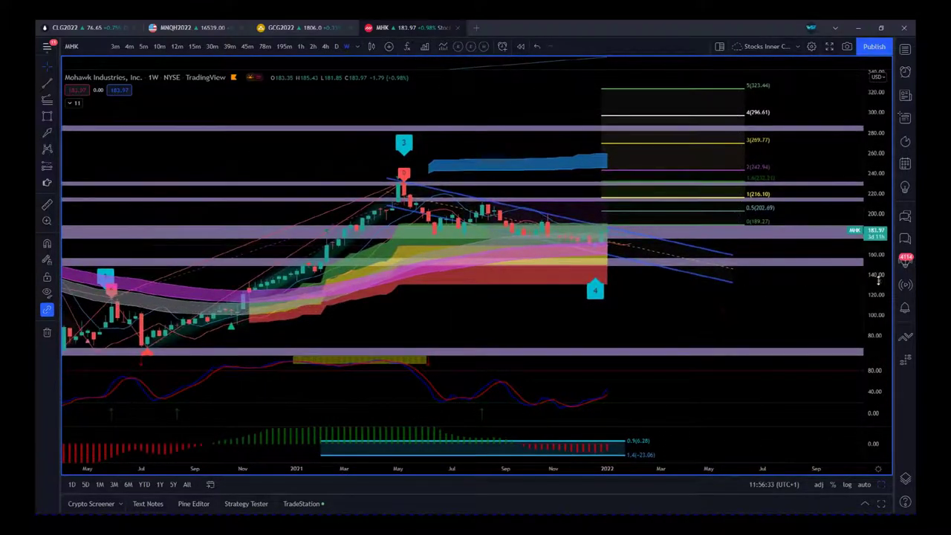
left_click_drag(883, 320, 896, 208)
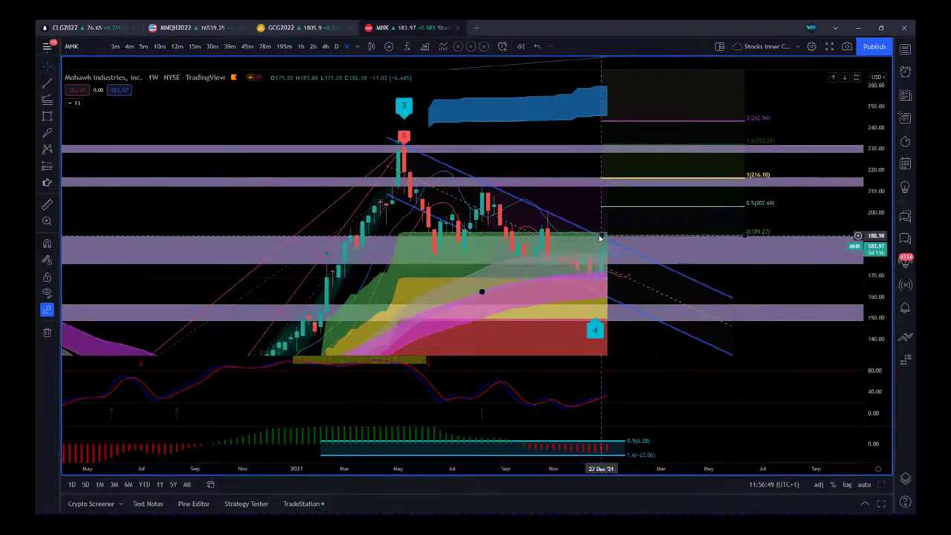
- Examine the green, yellow and red wave 4 zones against the support bands and the descending channel
left_click_drag(789, 347, 770, 329)
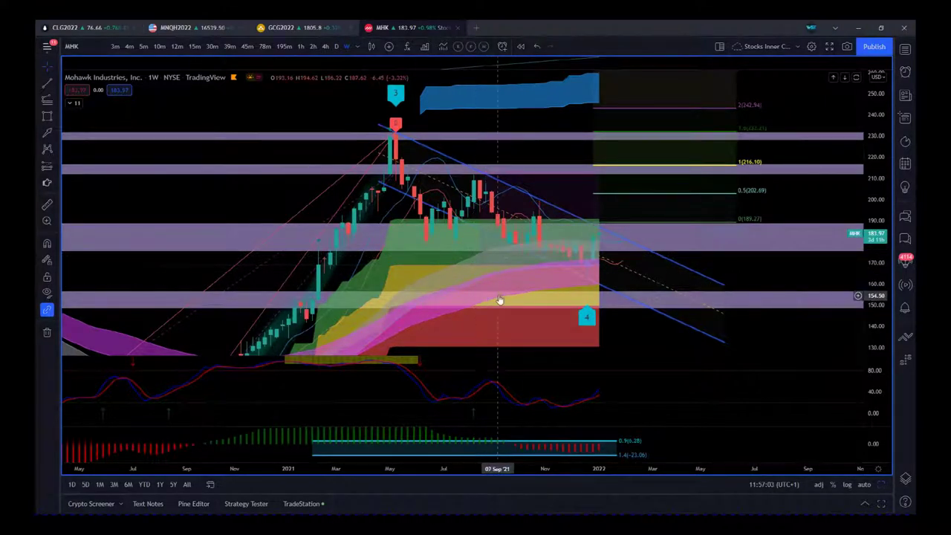
left_click_drag(651, 346, 675, 216)
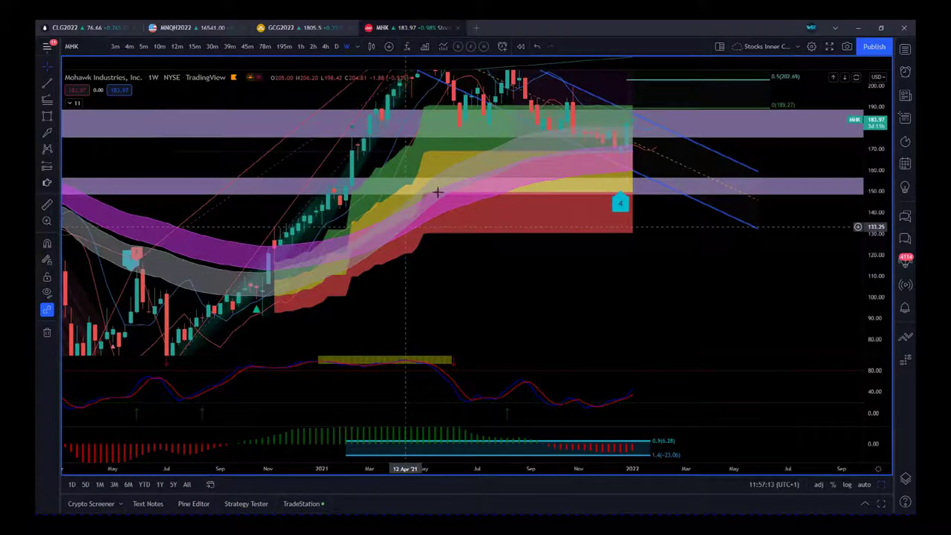
left_click_drag(587, 276, 585, 329)
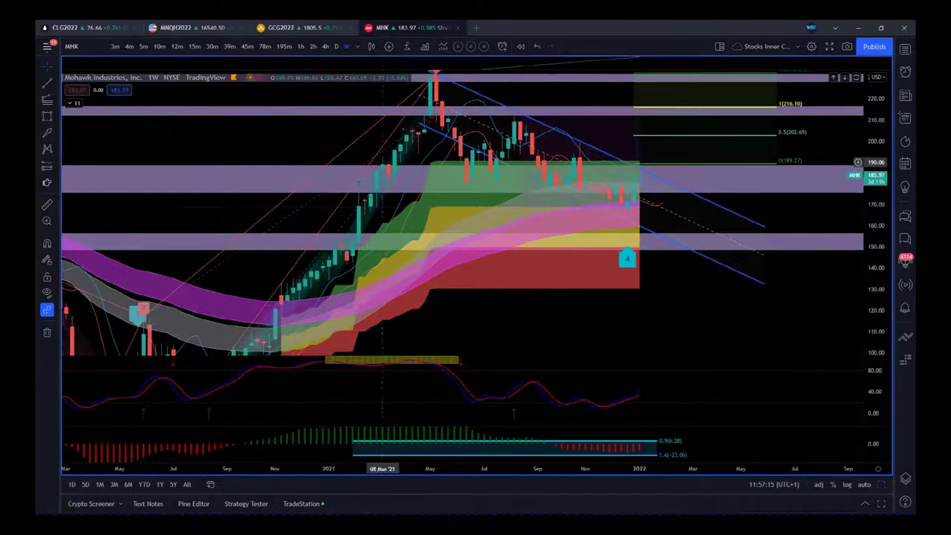
left_click_drag(610, 312, 585, 353)
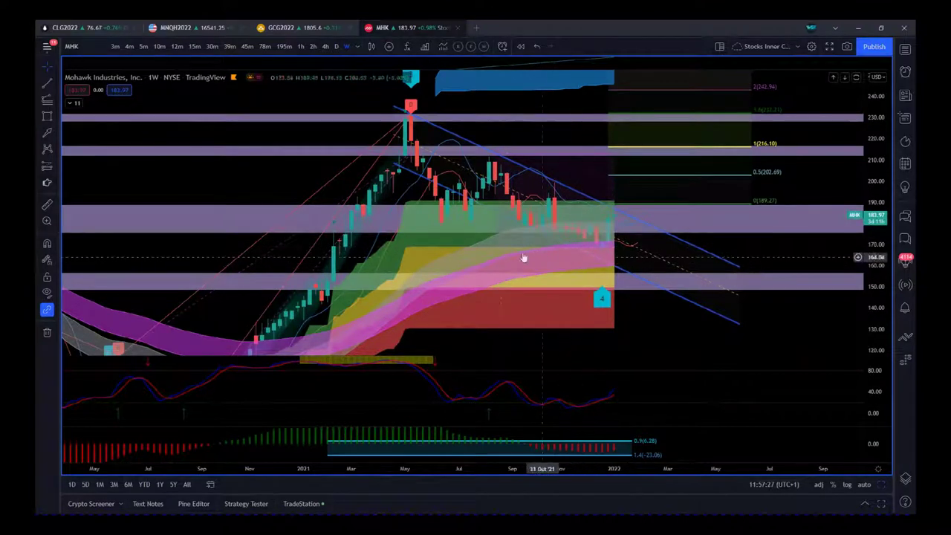
left_click_drag(813, 328, 765, 330)
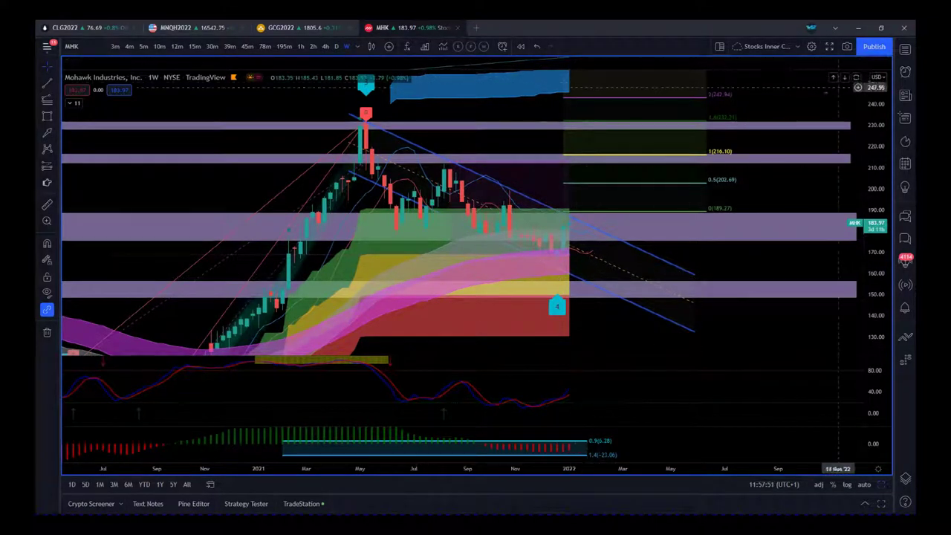
left_click_drag(827, 111, 801, 102)
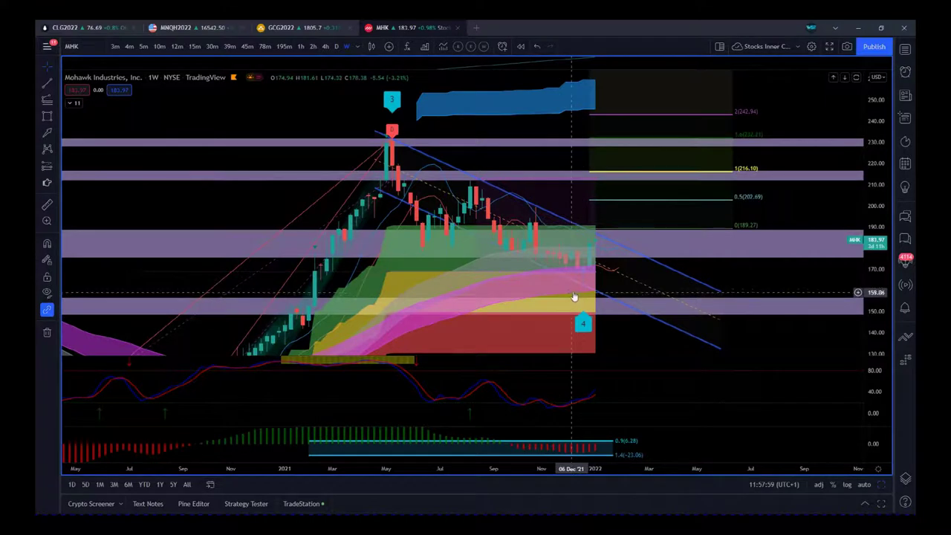
- Resize the weekly chart's panes, making the Elliott Wave oscillator and price panes taller and the stochastic pane shorter
left_click_drag(663, 369, 665, 355)
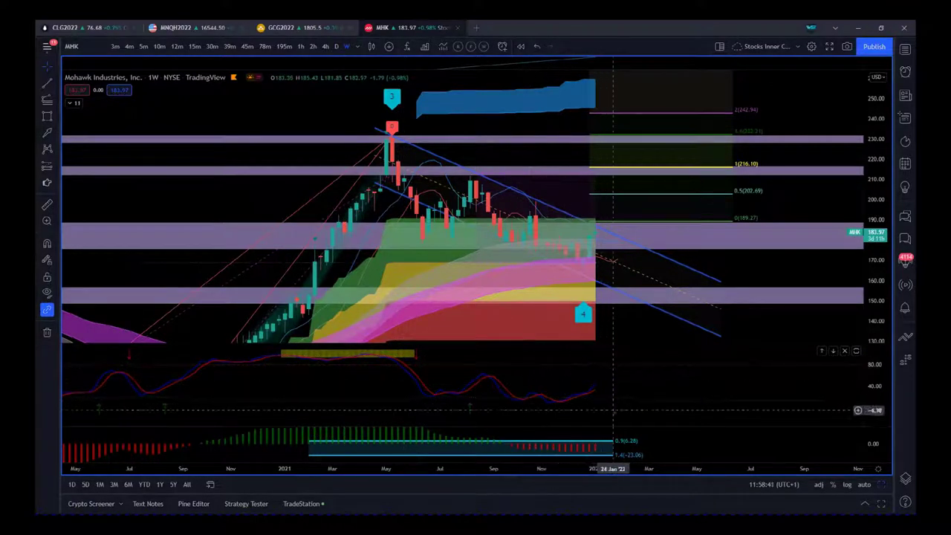
left_click_drag(626, 438, 630, 416)
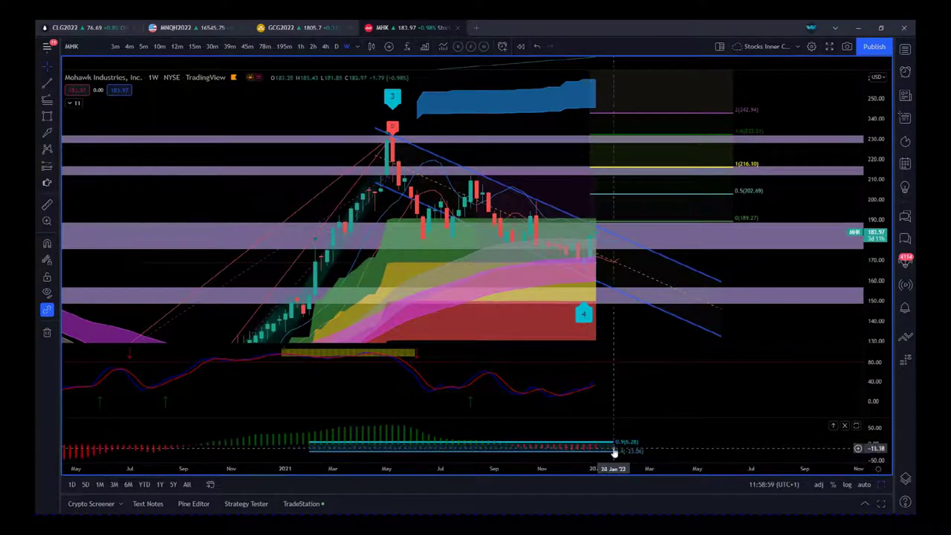
mouse_move(696, 422)
left_mouse_down()
mouse_move(707, 395)
mouse_move(709, 426)
left_mouse_up()
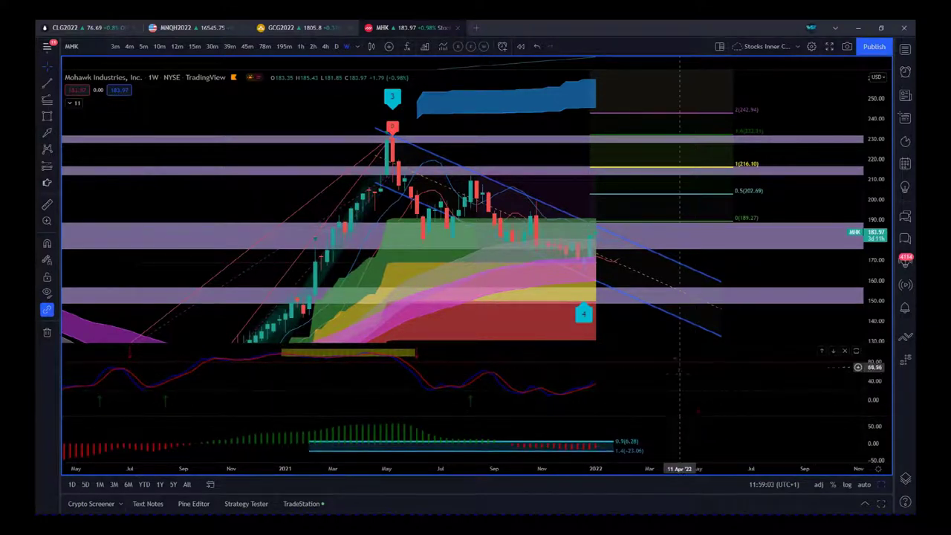
left_click_drag(684, 353, 678, 376)
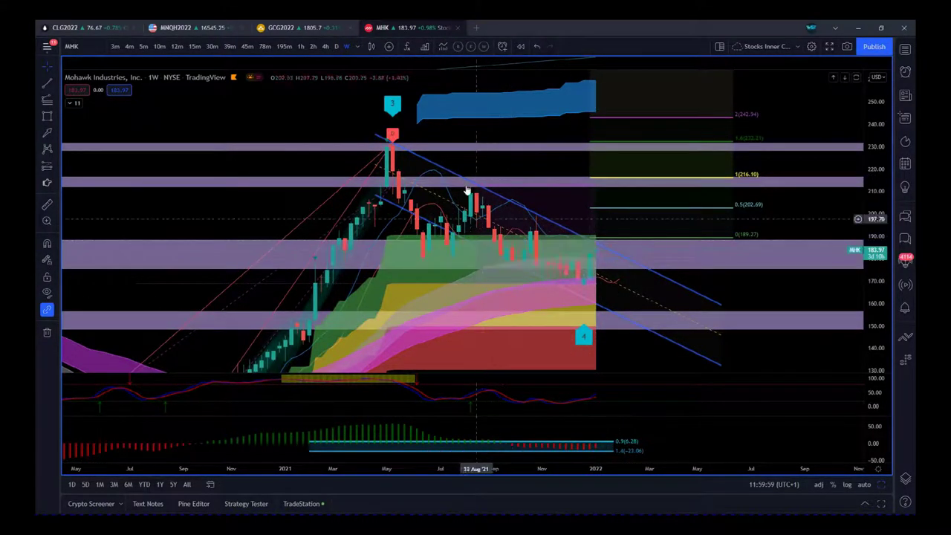
- Compare the upper resistance bands with the 2015 to 2018 price history and the current descending channel on the weekly chart
left_click_drag(506, 474, 788, 472)
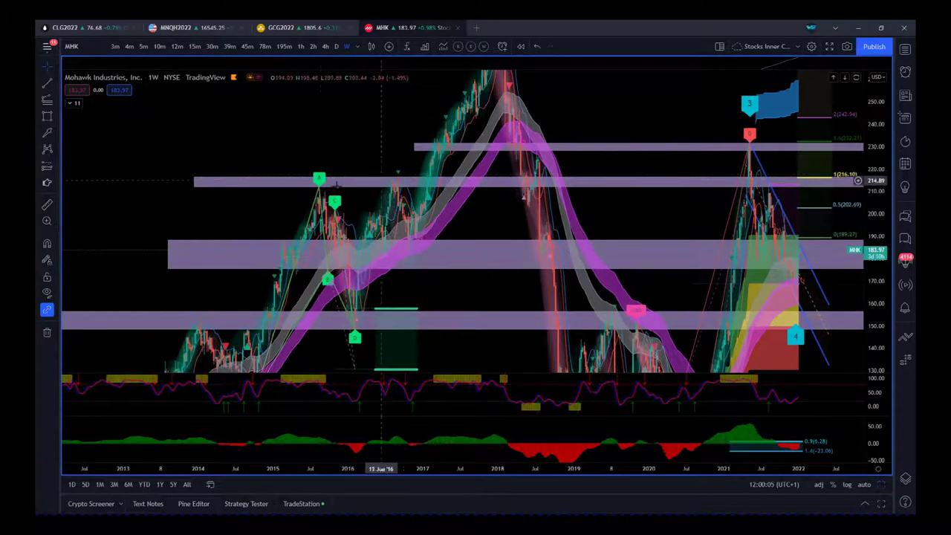
left_click_drag(721, 480, 349, 479)
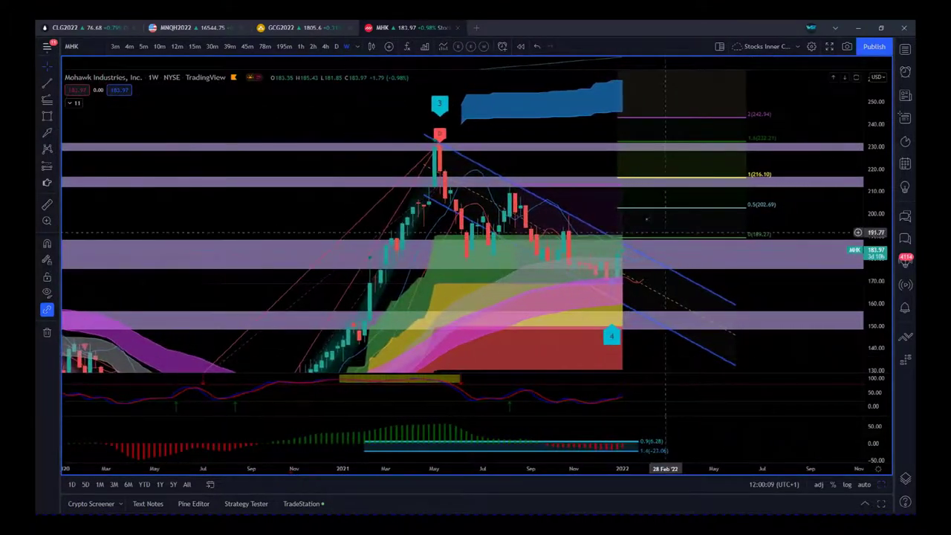
left_click_drag(627, 181, 535, 189)
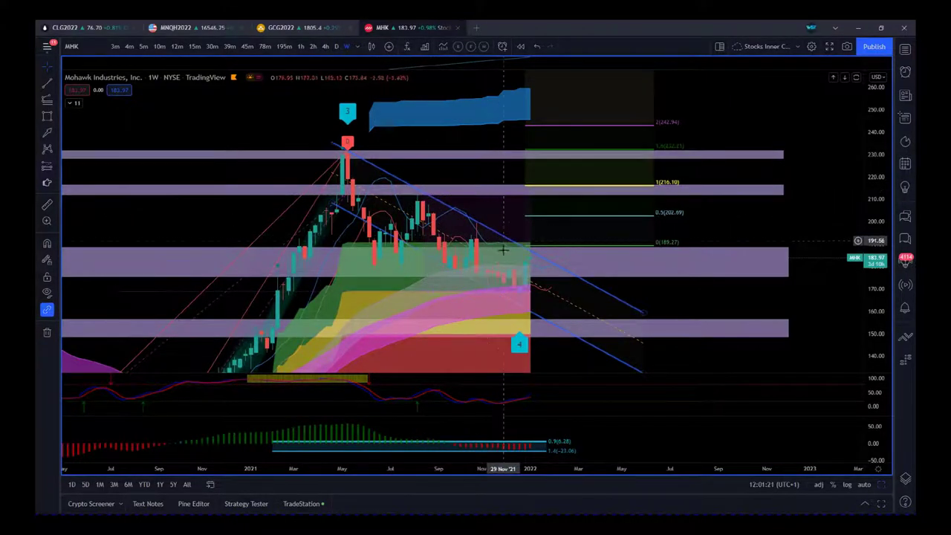
left_click_drag(550, 478, 608, 480)
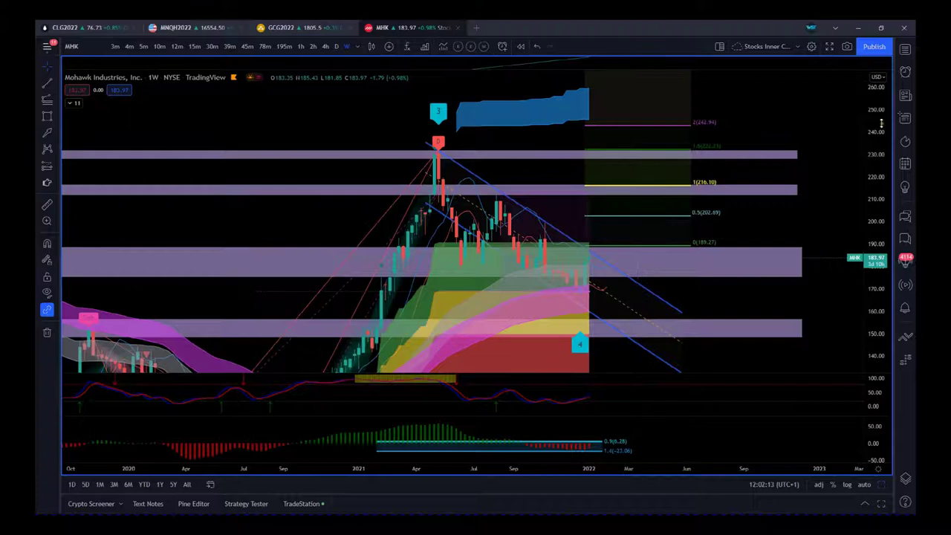
- Review the weekly Elliott Wave count from wave 1 to wave 4, including the wave 4 zones, blue target area and extension levels up to 3
left_click_drag(880, 125, 881, 152)
left_click_drag(788, 327, 771, 282)
left_click_drag(448, 477, 357, 476)
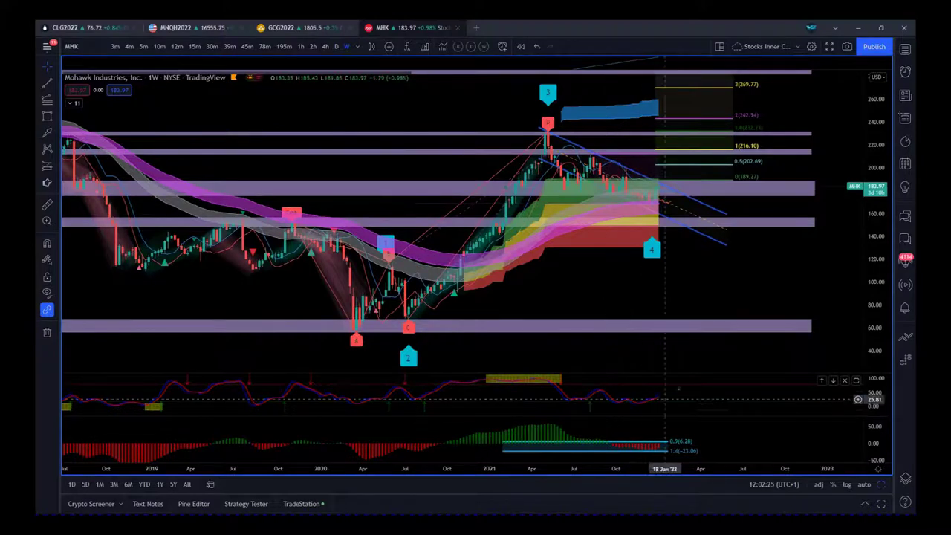
left_click_drag(716, 270, 728, 297)
left_click_drag(738, 472, 662, 468)
left_click_drag(878, 331, 881, 269)
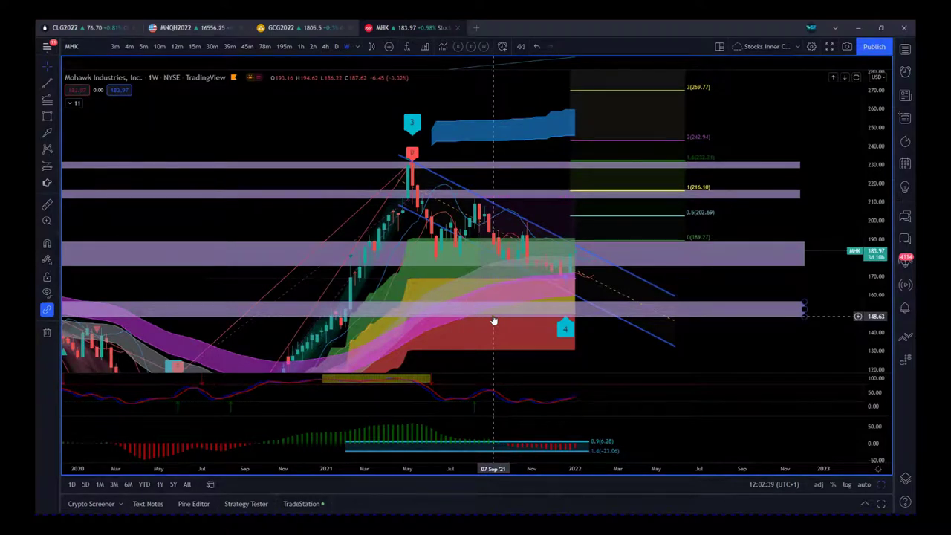
left_click_drag(739, 344, 807, 332)
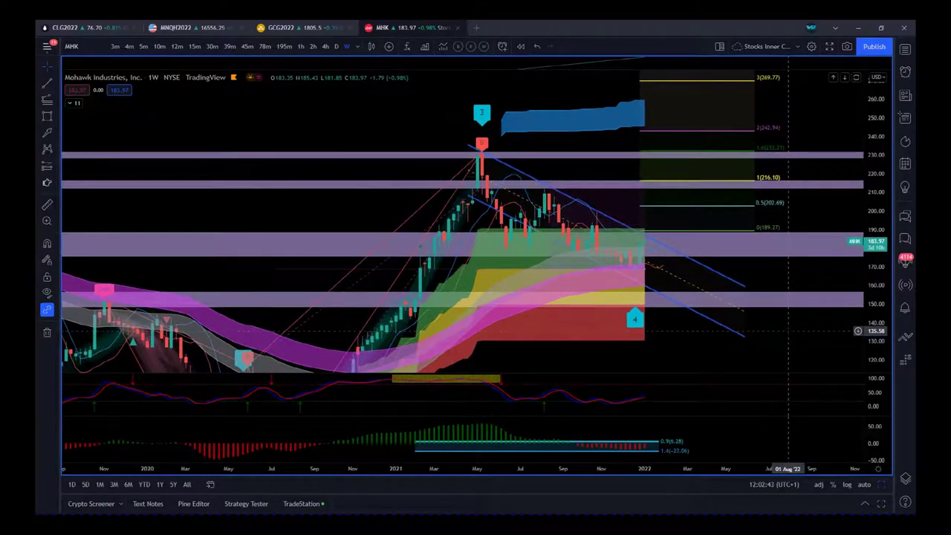